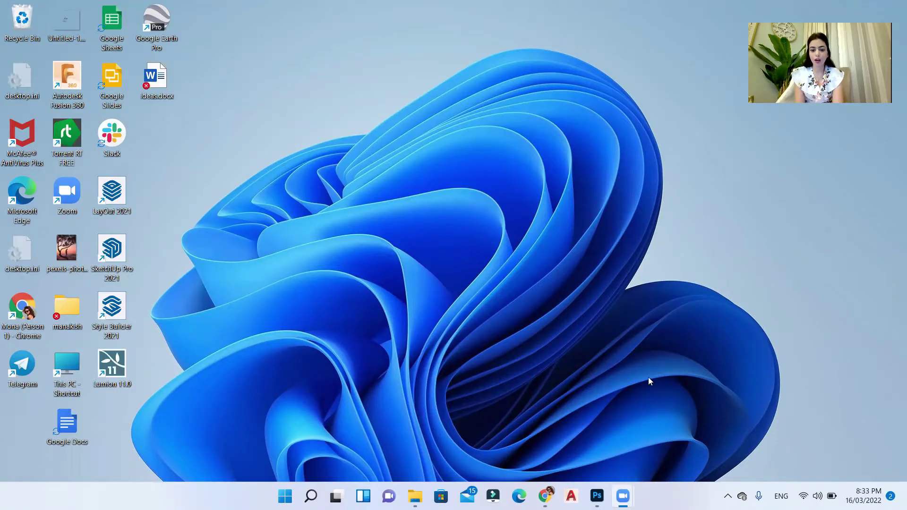
Switch to Photoshop and create a new A3 print document in landscape orientation at 150 pixels/inch
left_click(597, 495)
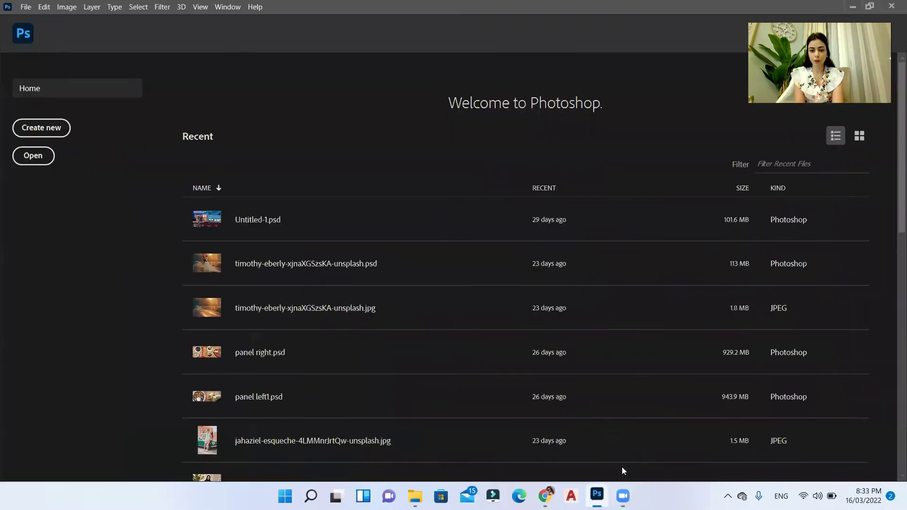
left_click(62, 125)
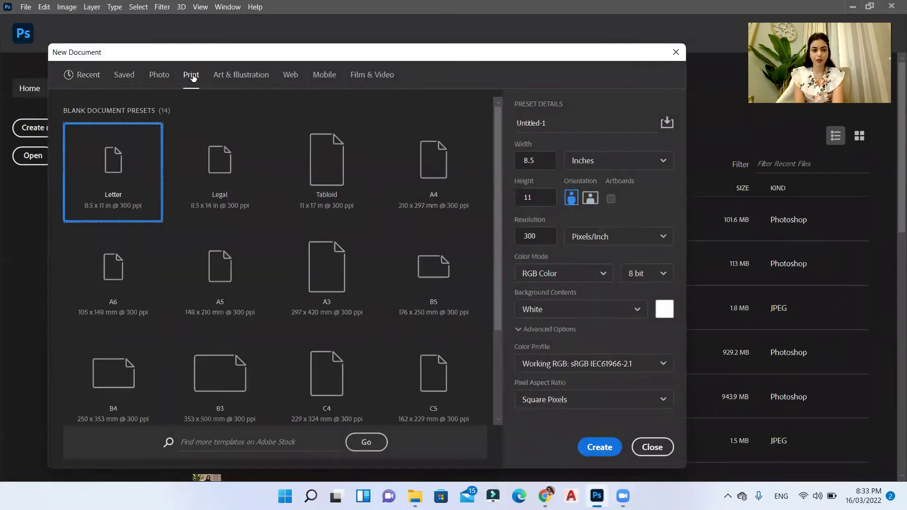
left_click(304, 277)
left_click(516, 235)
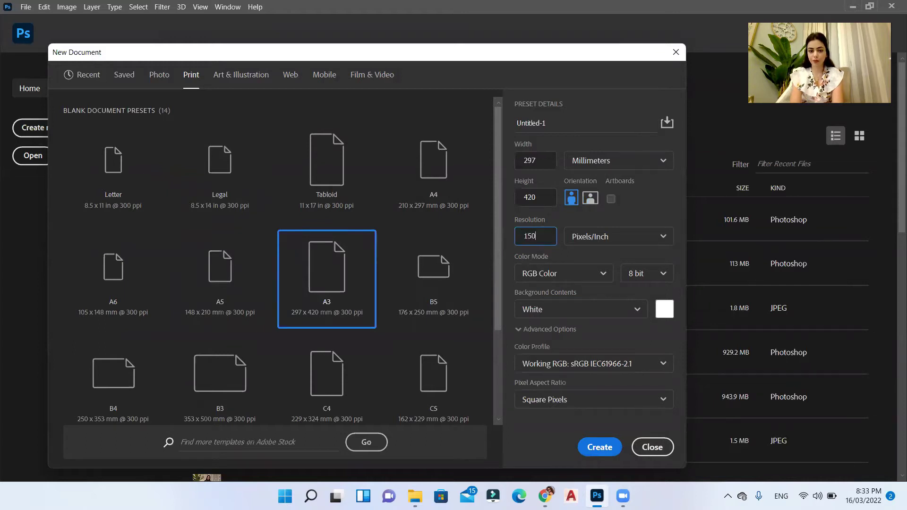
left_click(590, 199)
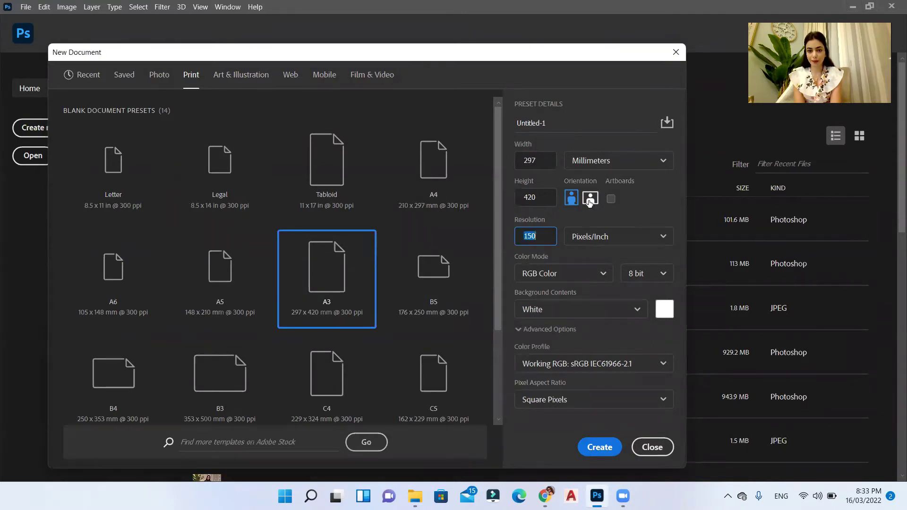
left_click(590, 447)
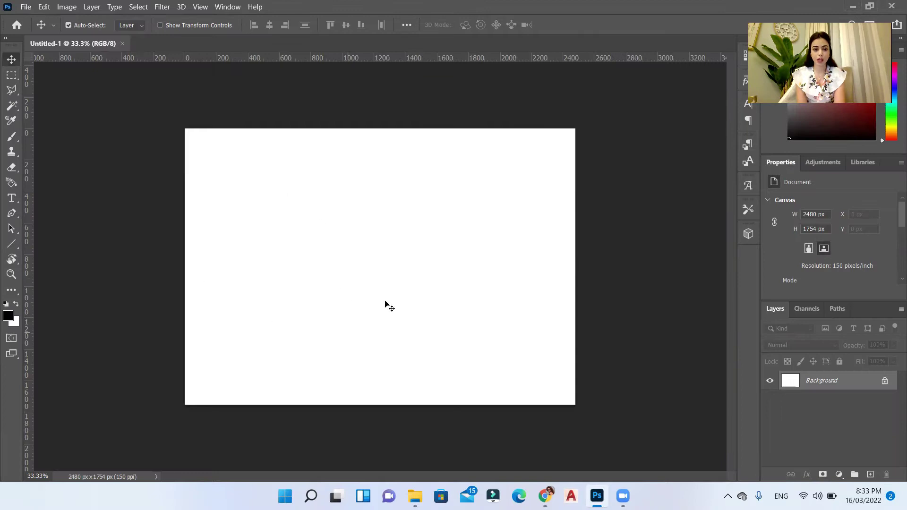
Switch to File Explorer and preview the source images in the tut 14 folder, including brady house.png
left_click(415, 496)
double_click(324, 135)
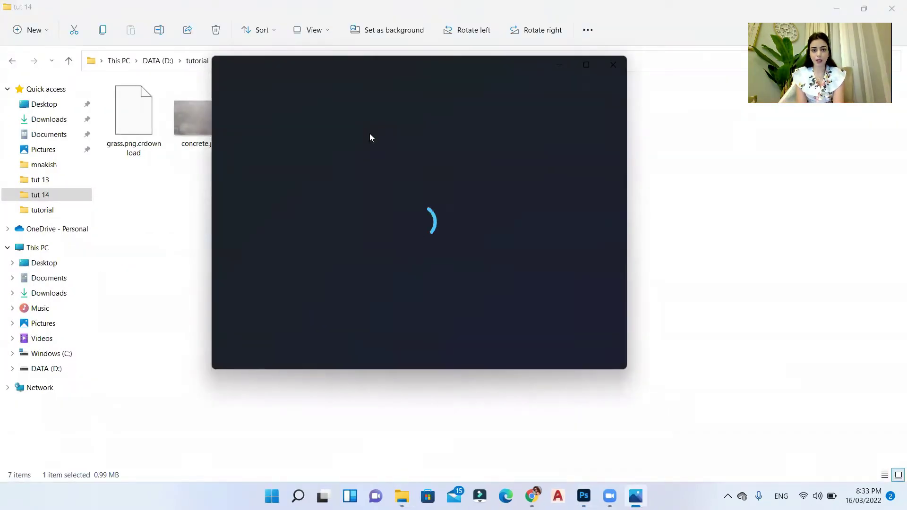
left_click(609, 222)
left_click(609, 223)
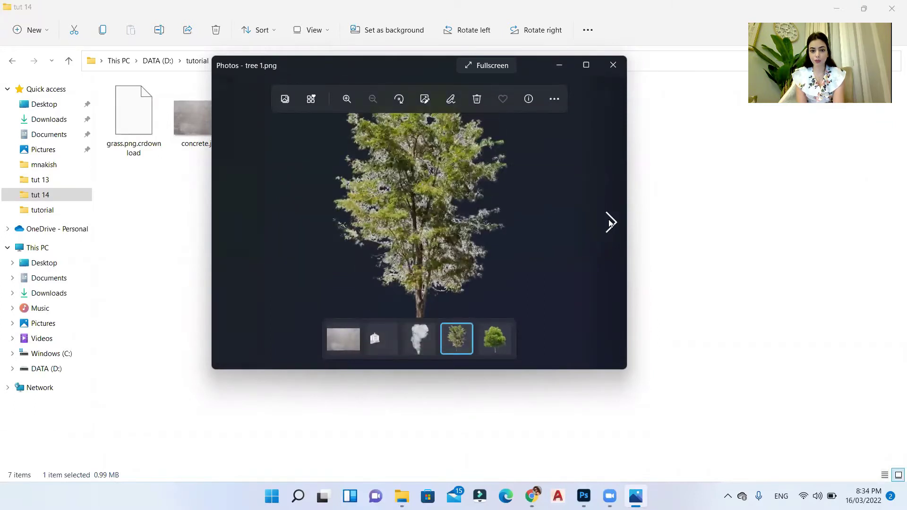
left_click(609, 223)
left_click(613, 65)
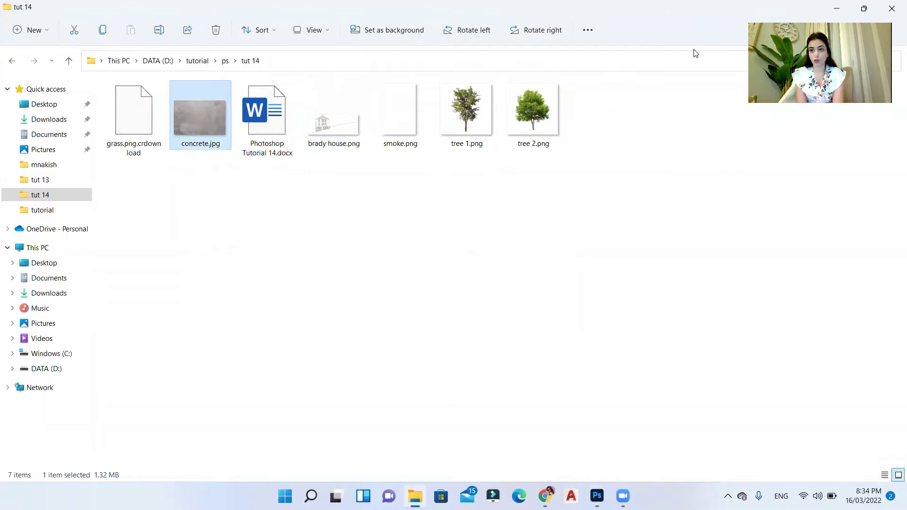
double_click(363, 125)
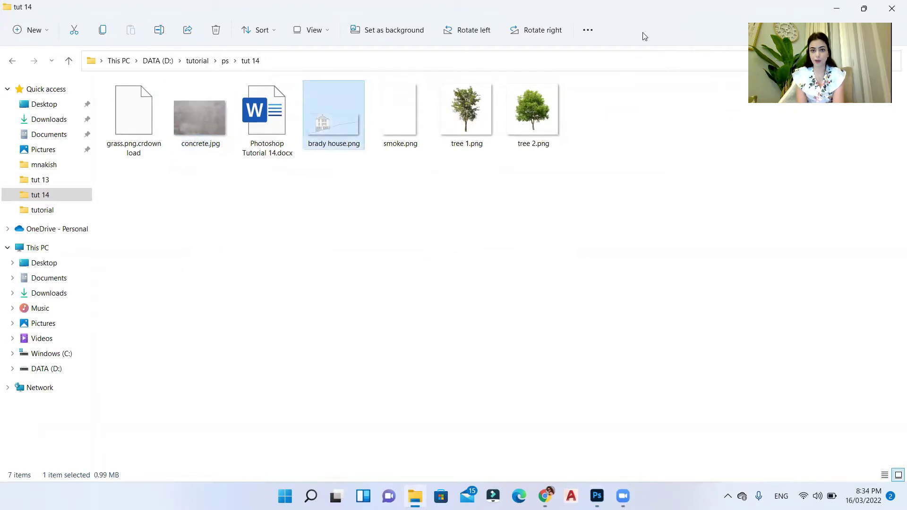
Place brady house.png from the tut 14 folder into the blank Photoshop document and move the drawing lower on the canvas
double_click(640, 5)
left_click_drag(677, 136, 266, 259)
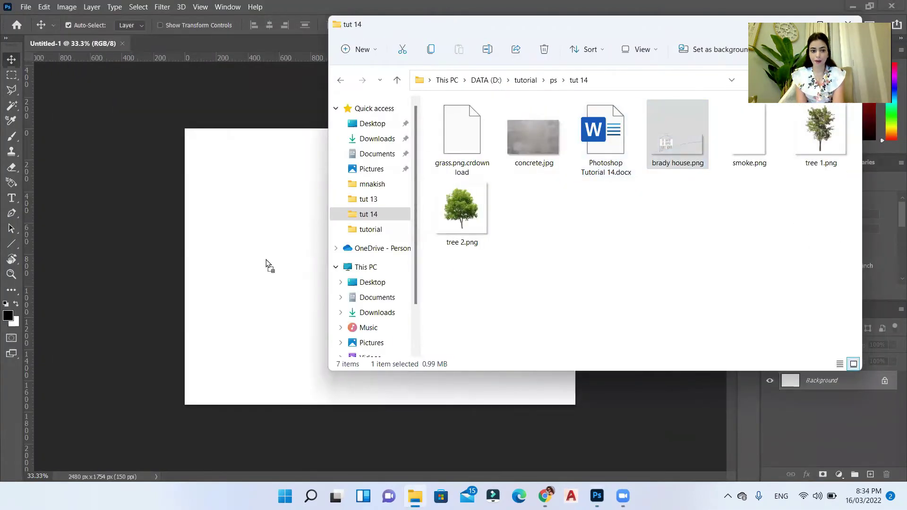
left_click(266, 260)
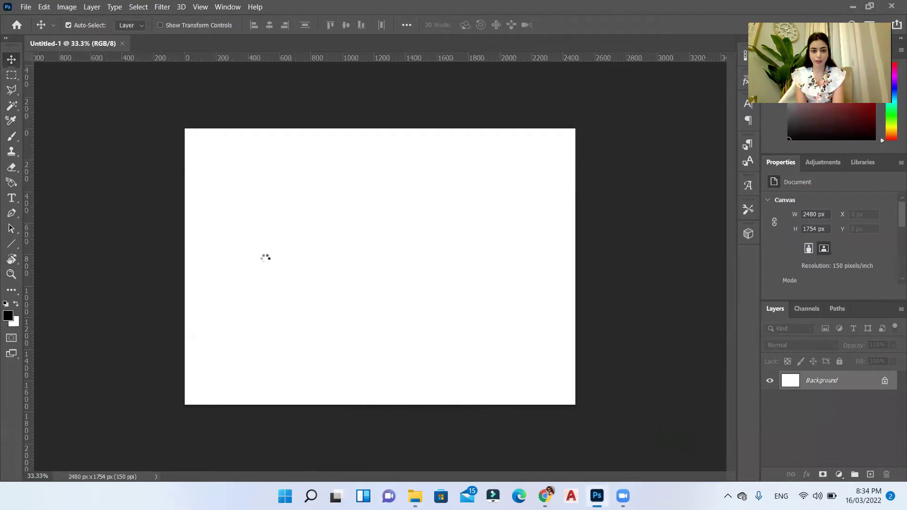
left_click(567, 24)
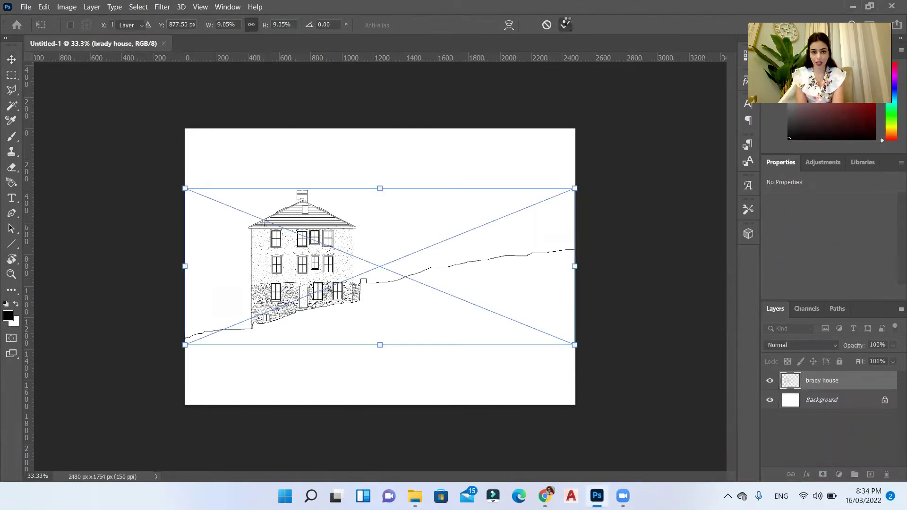
left_click_drag(341, 259, 339, 306)
scroll(318, 377, "up", 5)
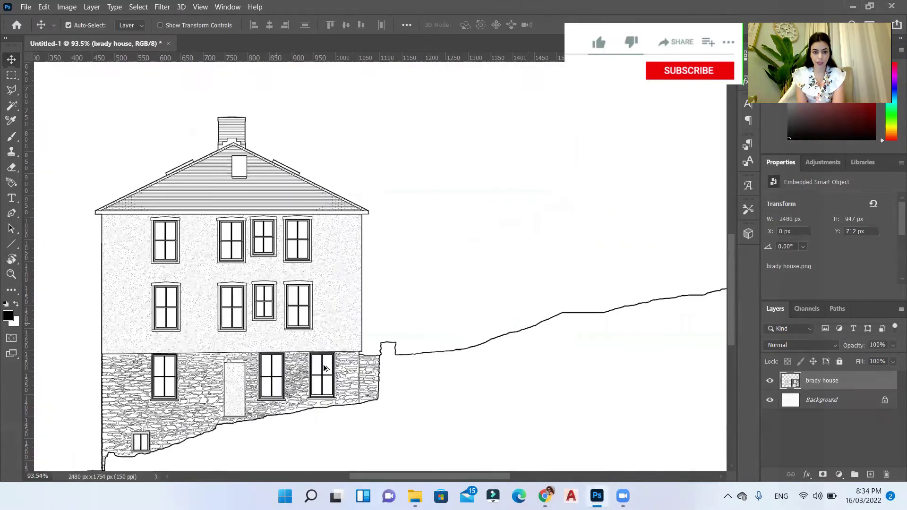
scroll(399, 289, "down", 4)
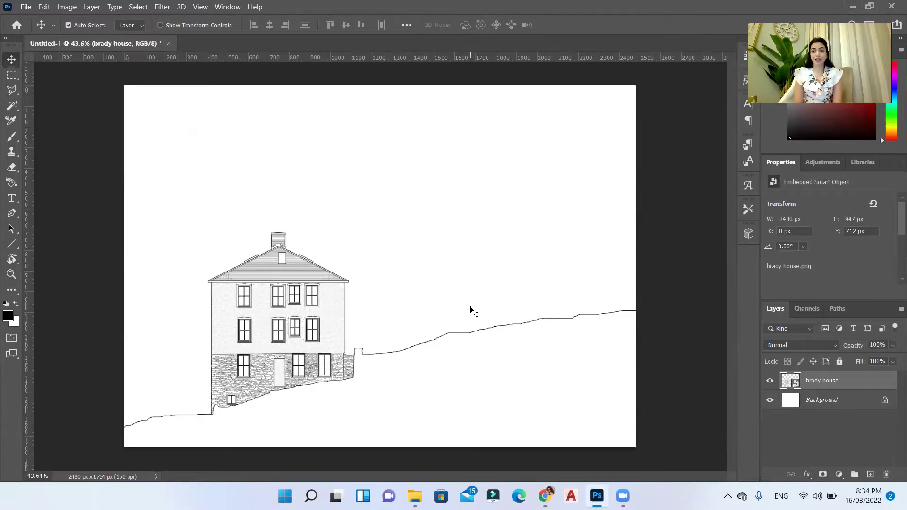
Open tree 2.png from the tut 14 folder in Photoshop as a separate document
left_click(415, 496)
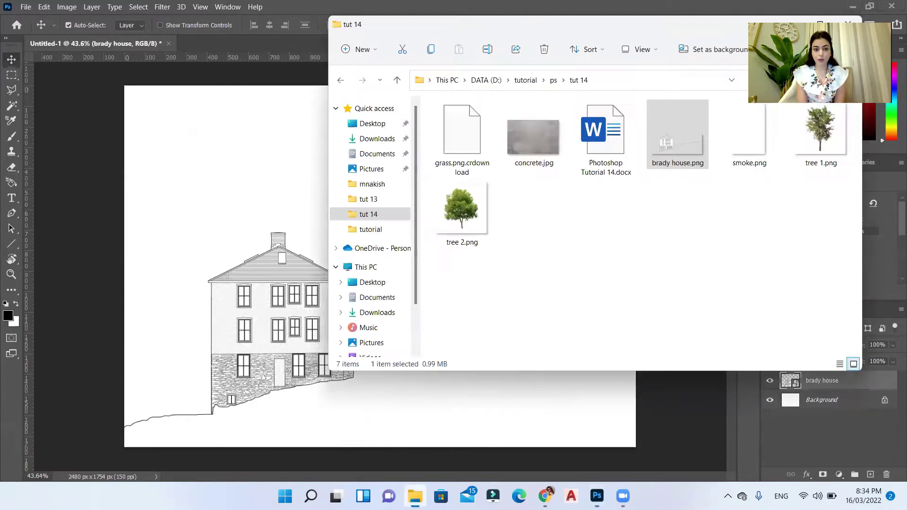
left_click(463, 208)
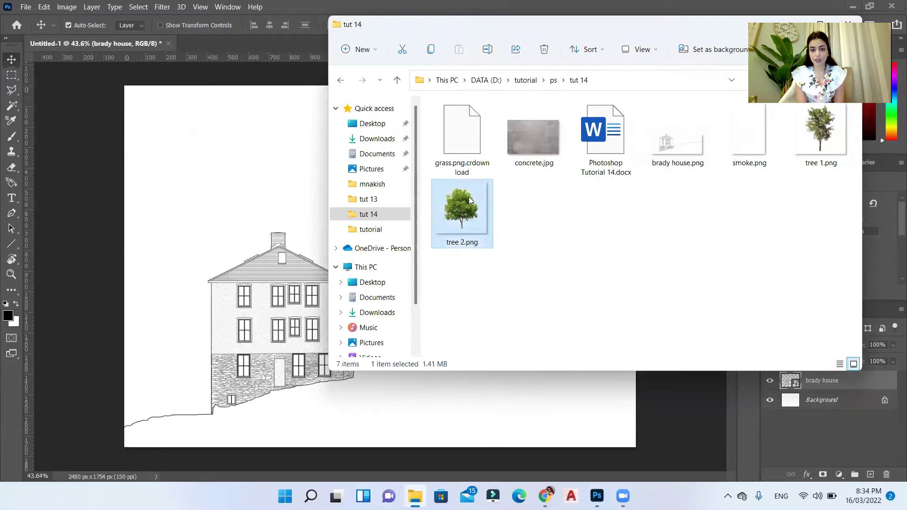
right_click(477, 246)
mouse_move(488, 255)
left_click(753, 278)
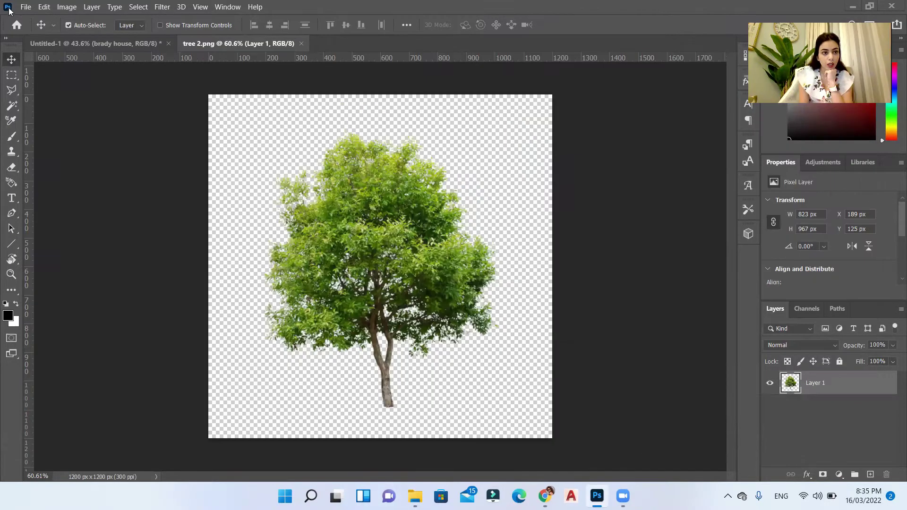
Define the tree image as a brush preset named "tree 2"
left_click(44, 7)
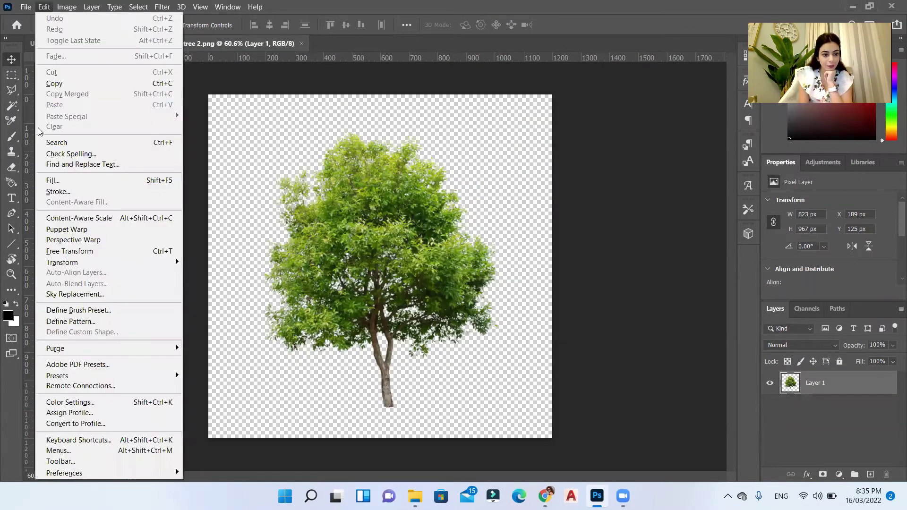
left_click(121, 314)
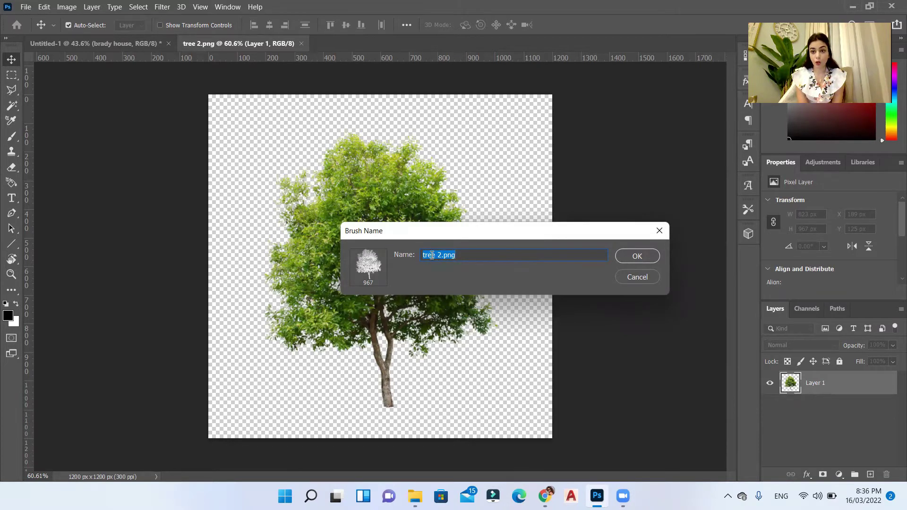
left_click_drag(470, 254, 447, 284)
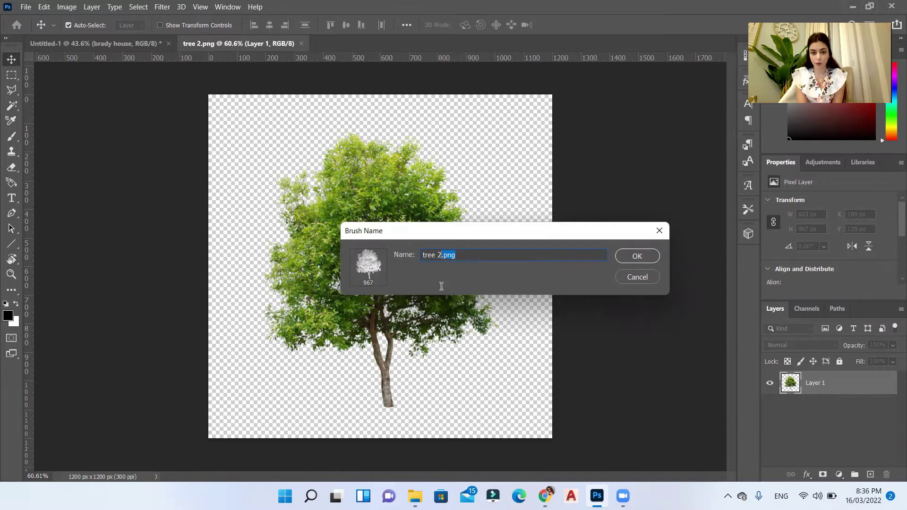
key("BackSpace")
left_click(635, 257)
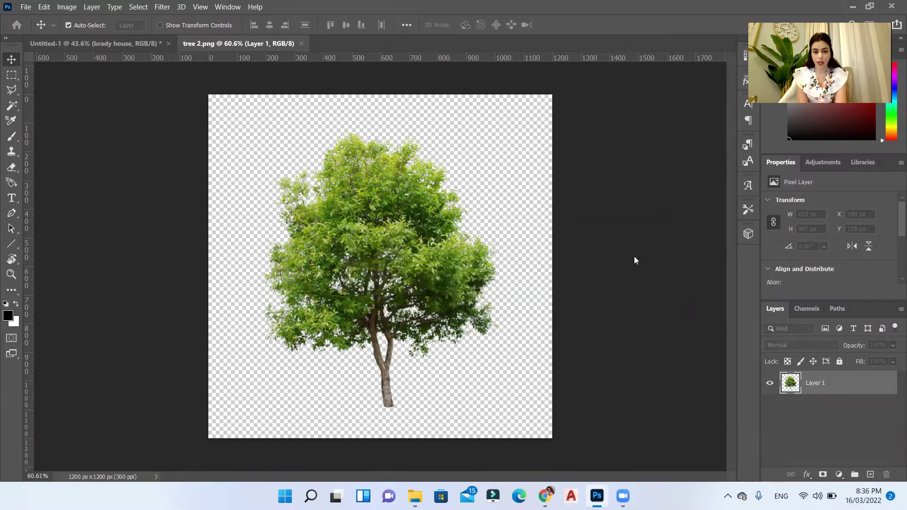
Test the new tree 2 brush with three stamps over the tree image
key("b")
left_click(492, 246)
left_click(430, 355)
left_click(297, 286)
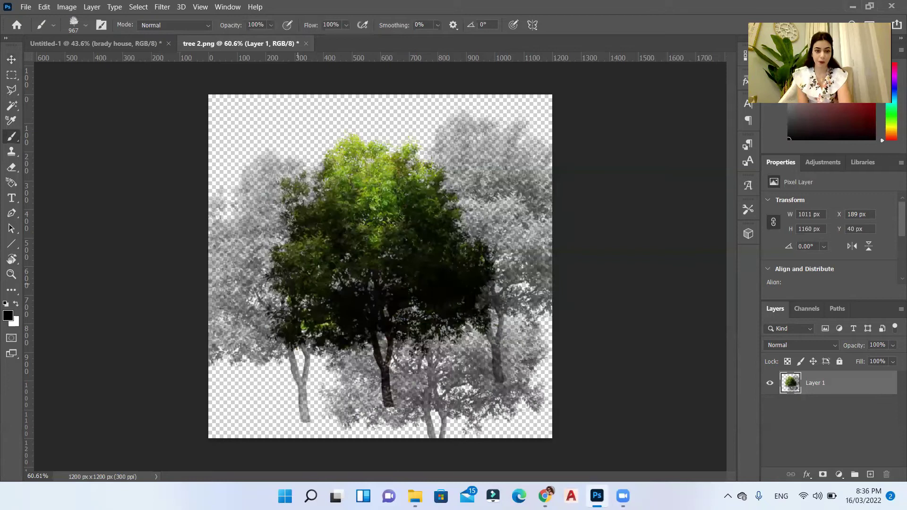
Close tree 2.png without saving its changes and open tree 1.png from the tut 14 folder in Photoshop
left_click(306, 43)
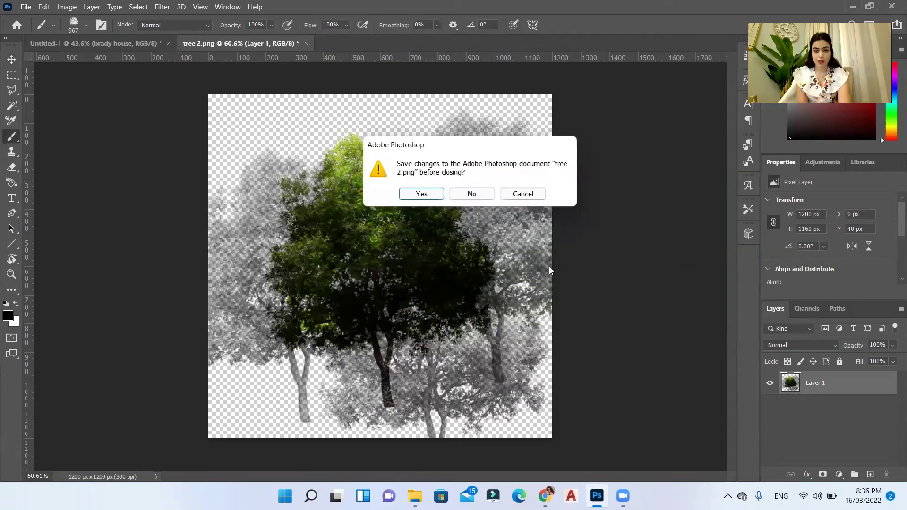
left_click(471, 194)
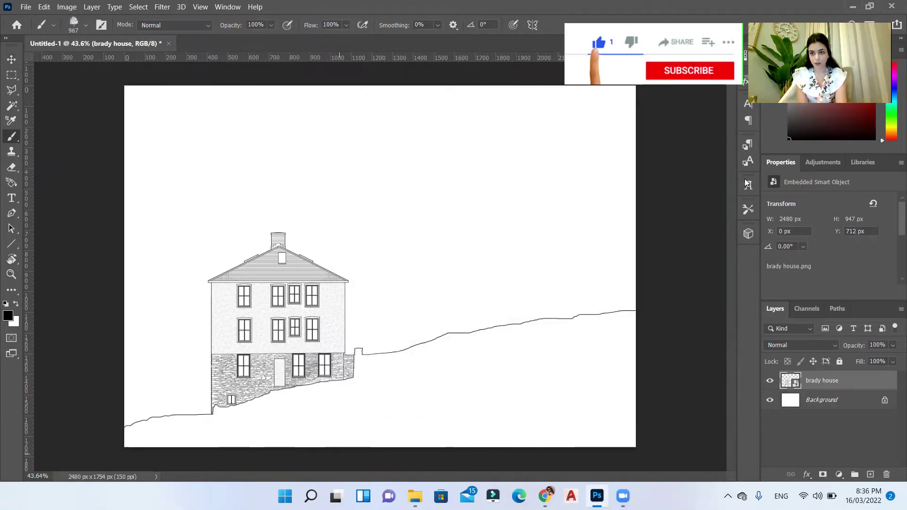
key("alt+Tab")
right_click(797, 146)
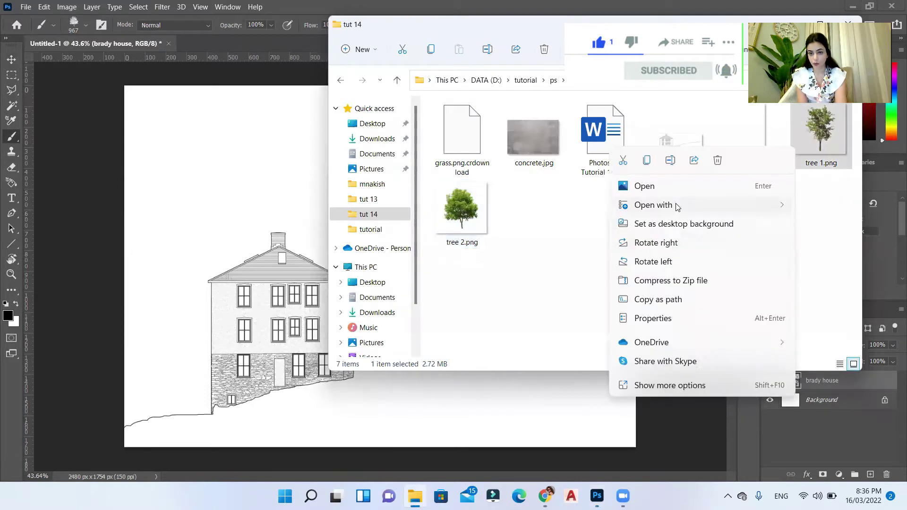
mouse_move(677, 207)
left_click(718, 223)
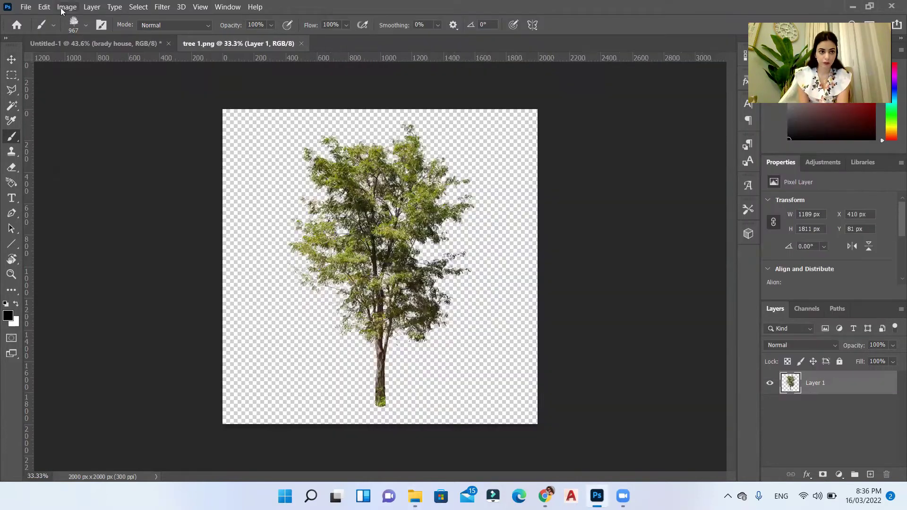
Define the second tree image as a brush preset named "tree 1" and close its document
left_click(43, 7)
left_click(67, 310)
key("Return")
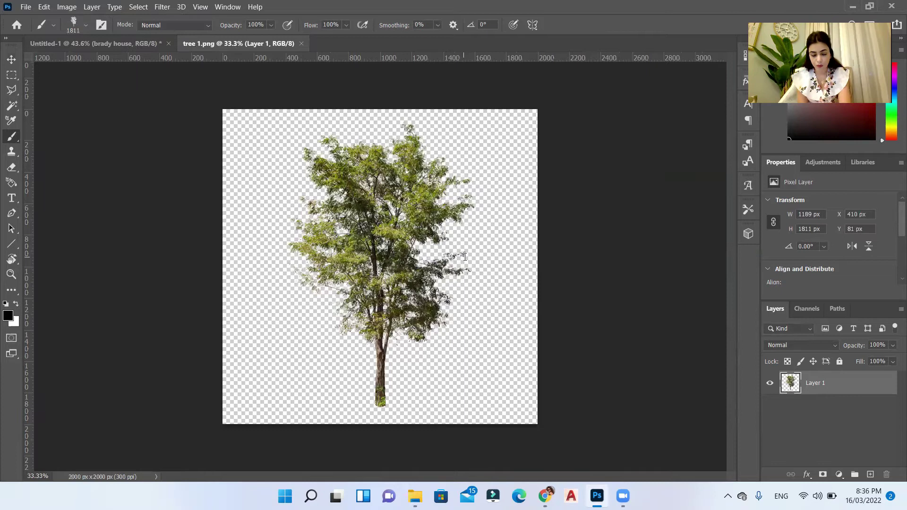
key("ctrl+w")
Add a new layer above the brady house layer and name it "tree 1"
key("v")
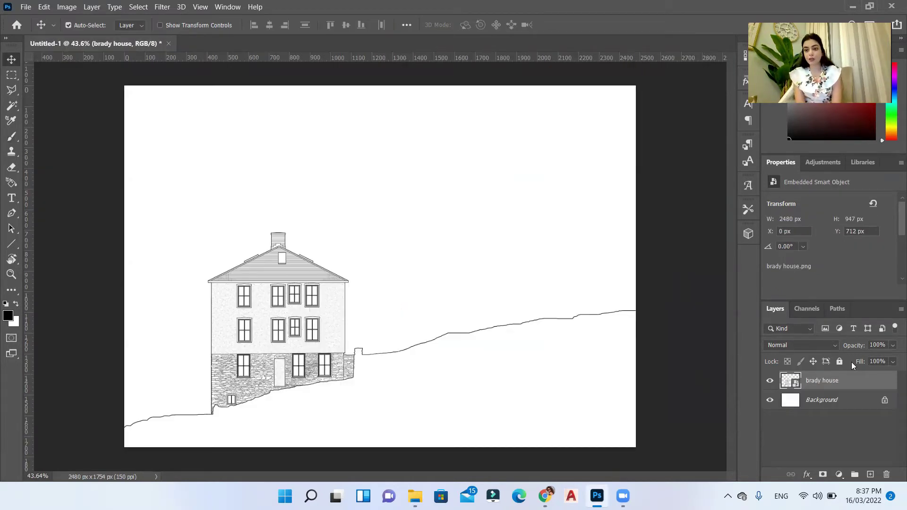
left_click(869, 475)
double_click(815, 380)
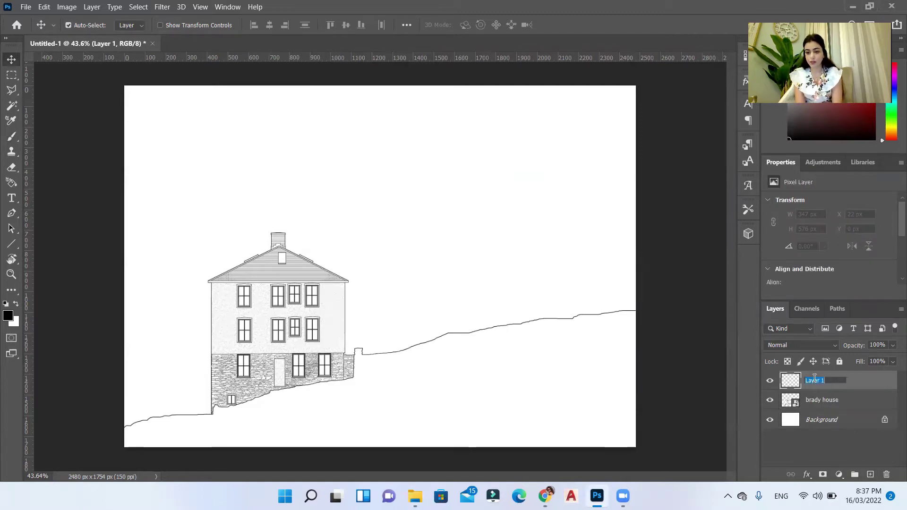
type("tree")
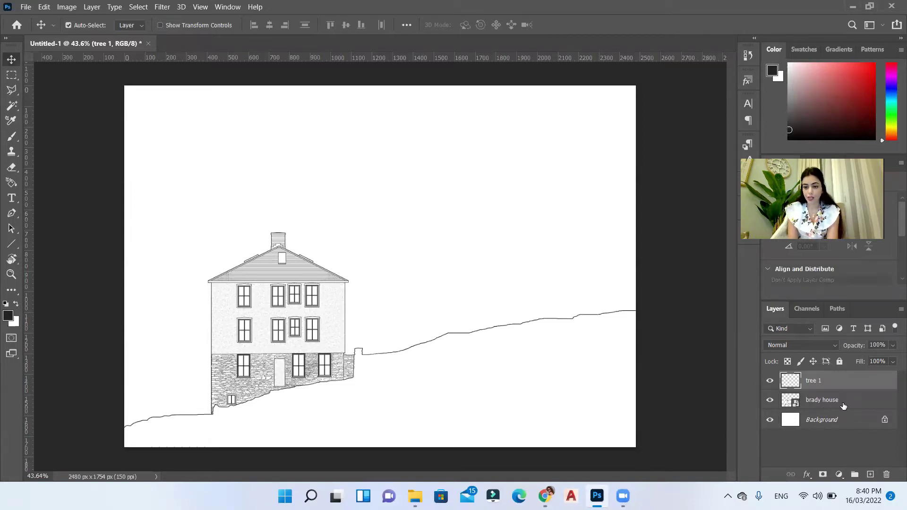
Select the empty sky area around the house and above the ground line on the brady house layer with the Magic Wand
left_click(843, 401)
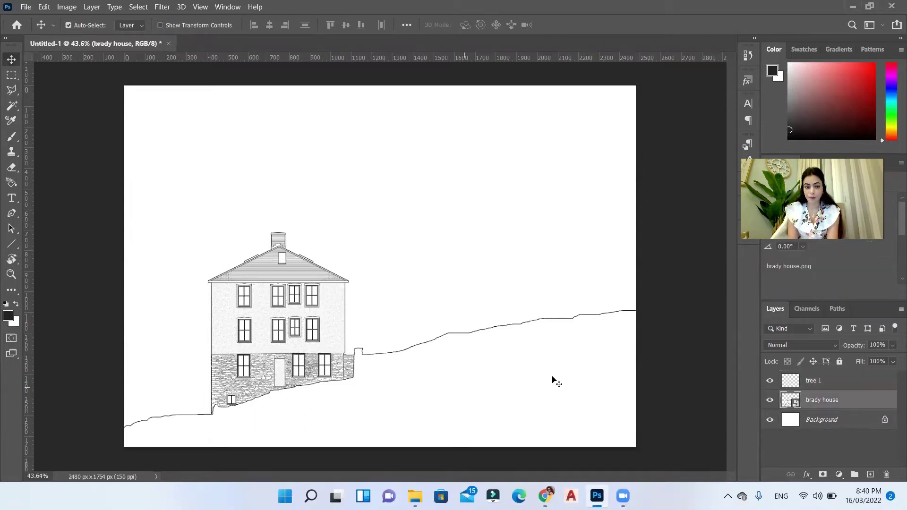
left_click(7, 111)
left_click(518, 190)
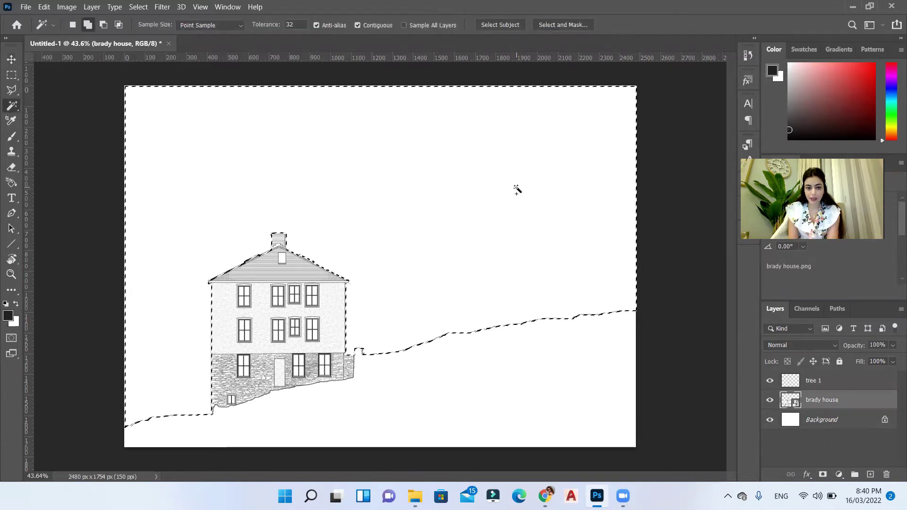
Make the tree 1 layer active and choose the tree 1 preset for the Brush tool
left_click(844, 382)
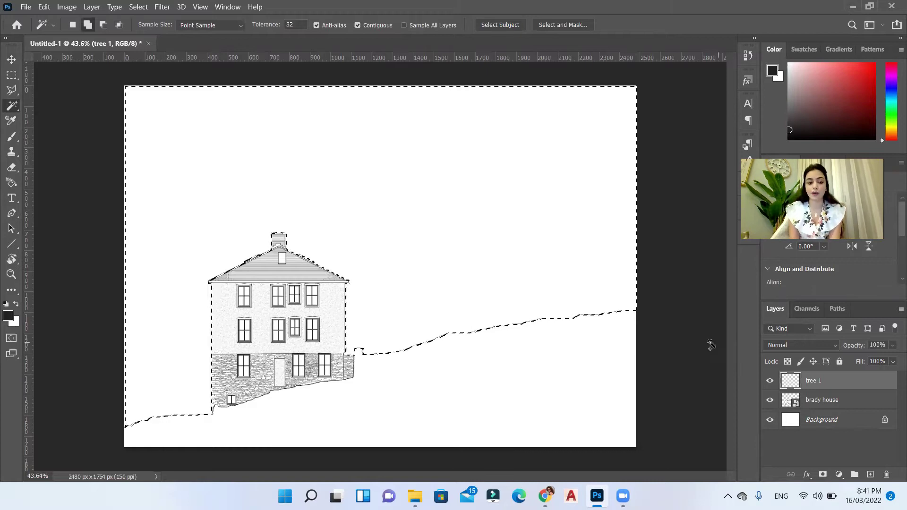
left_click(11, 136)
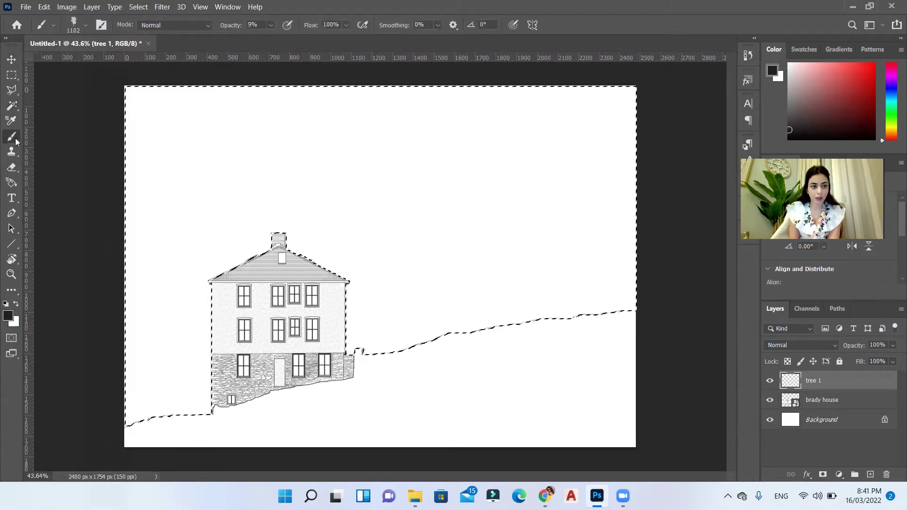
left_click(86, 27)
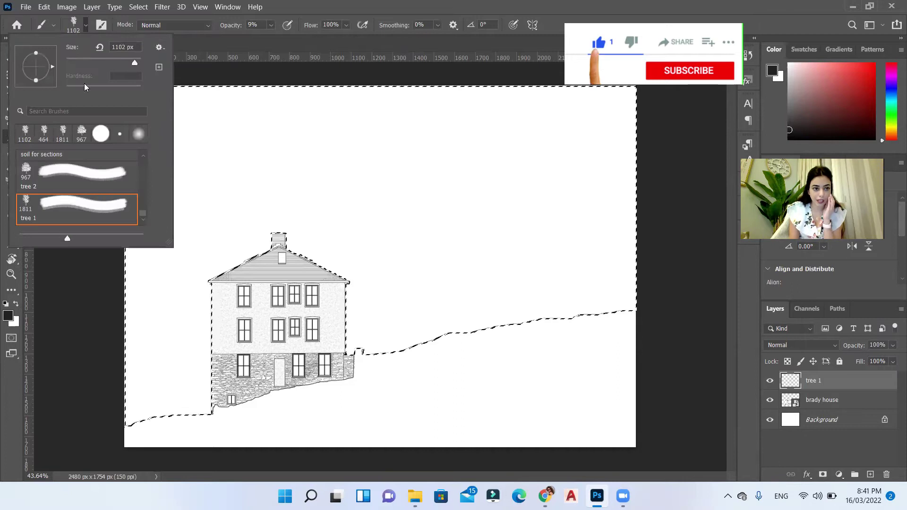
left_click(33, 209)
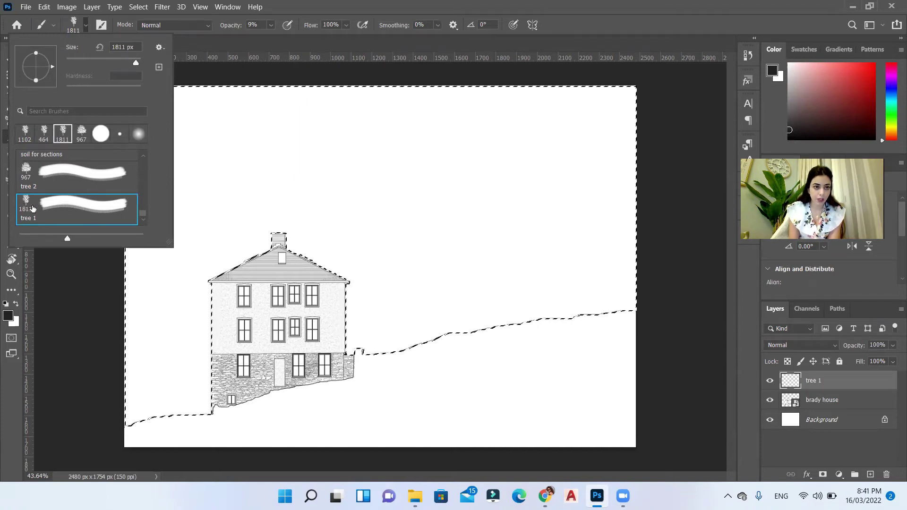
left_click(159, 48)
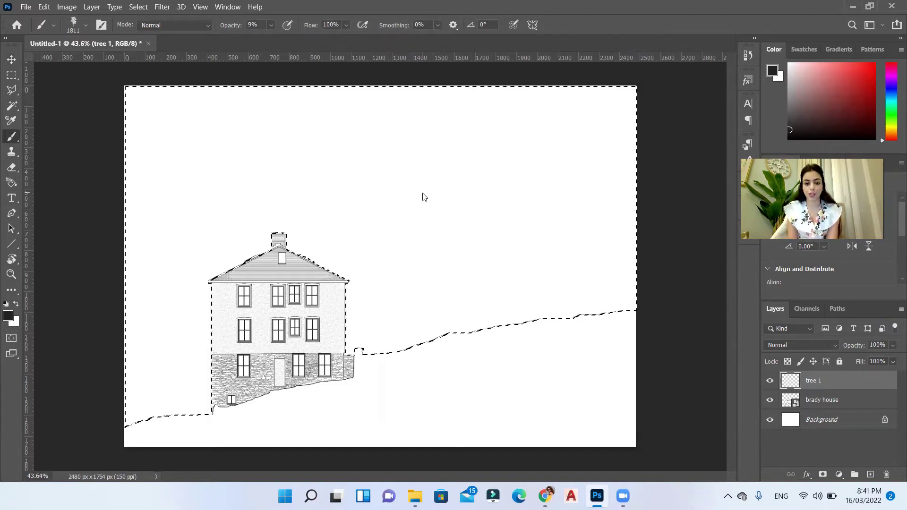
Stamp two dark grey trees with a 448 px brush at 98% opacity, one on the far right slope and one left of the house
right_click(443, 224)
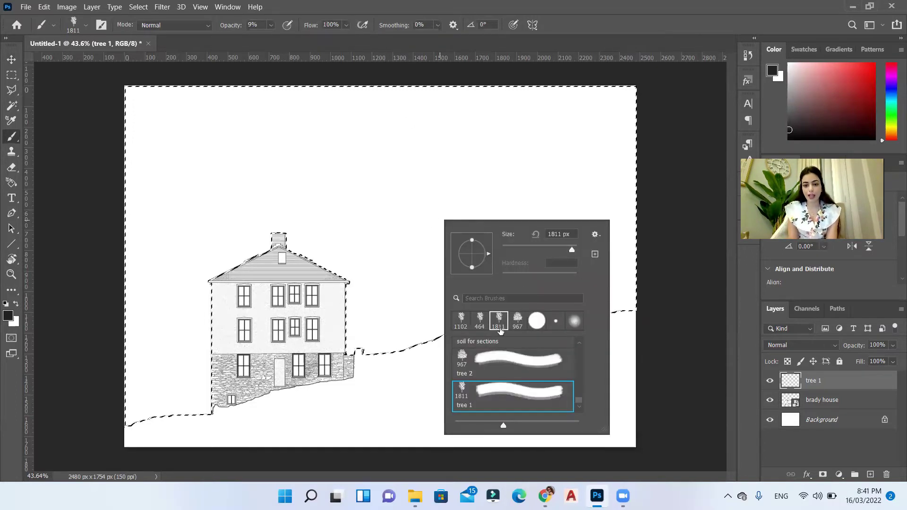
left_click(544, 246)
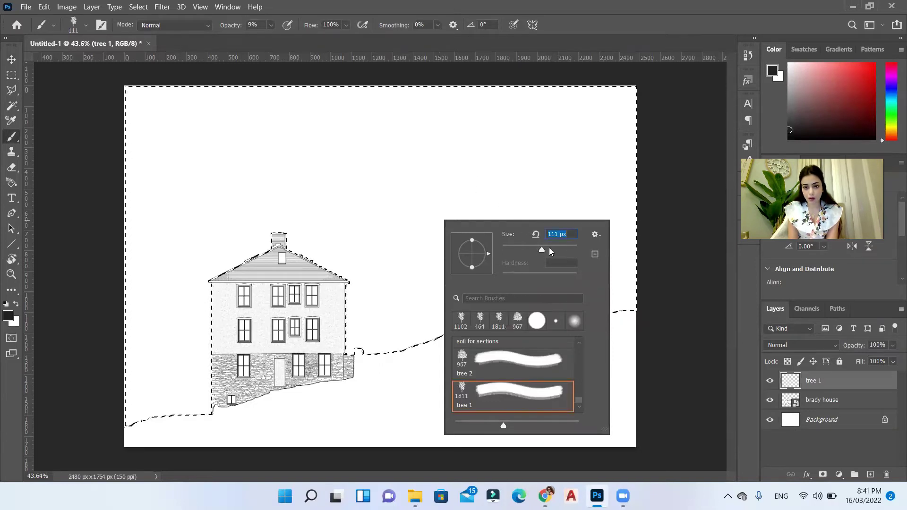
mouse_move(552, 250)
left_mouse_down()
mouse_move(534, 260)
mouse_move(565, 261)
mouse_move(568, 251)
left_mouse_up()
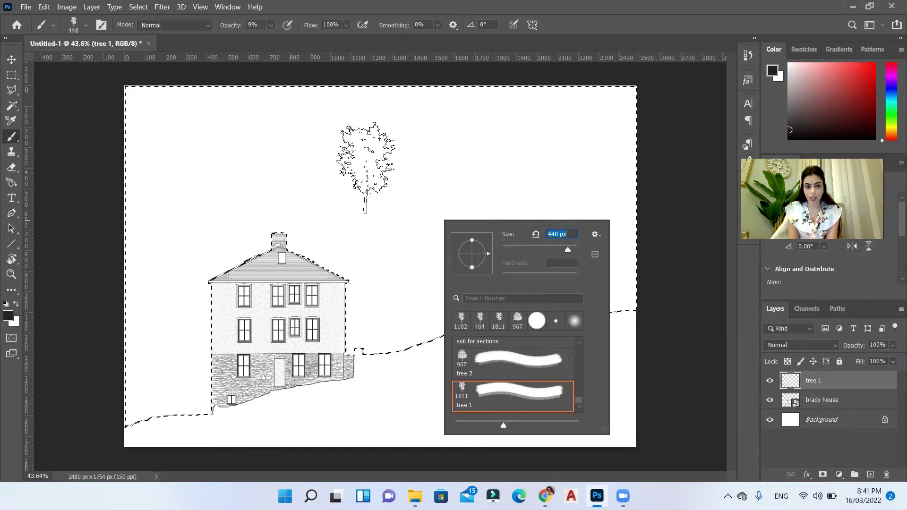
left_click(268, 3)
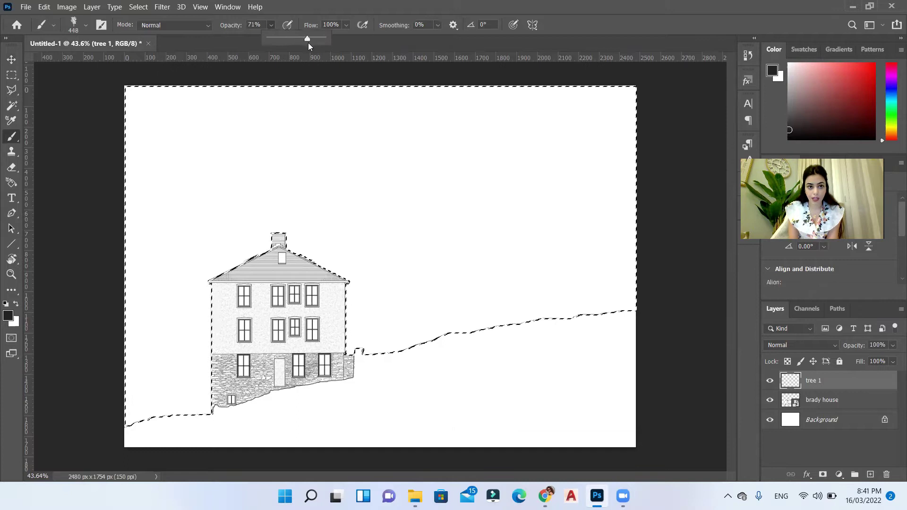
left_click_drag(320, 44, 322, 44)
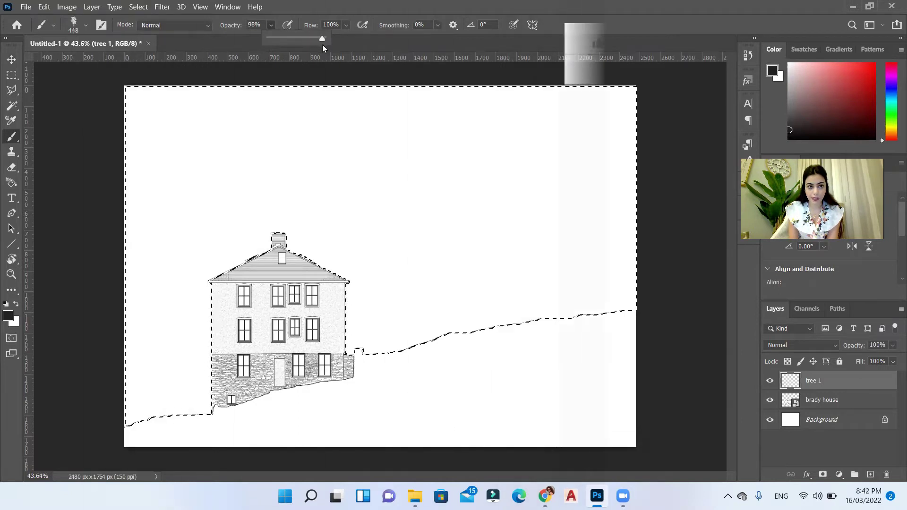
left_click_drag(788, 127, 789, 124)
left_click(590, 268)
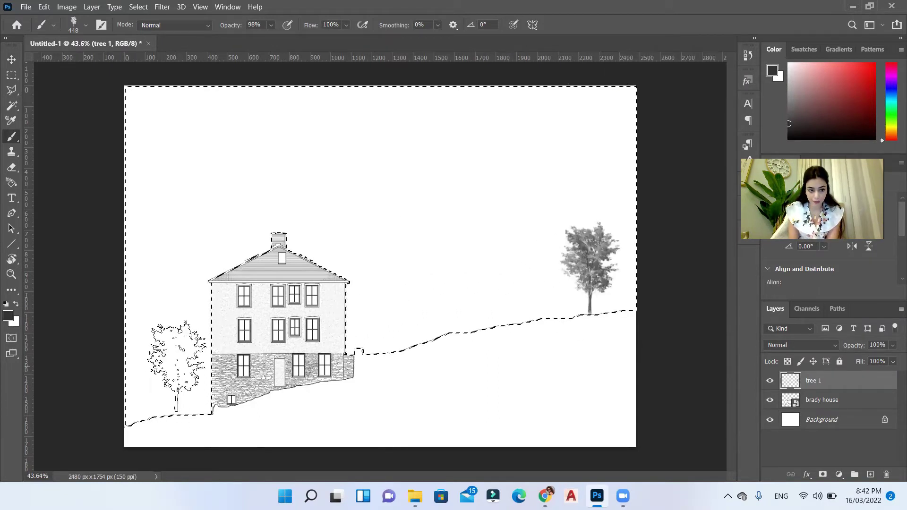
left_click(171, 369)
Enlarge the brush and stamp faint background trees at 17% opacity behind the far right tree and behind the tree left of the house
right_click(430, 232)
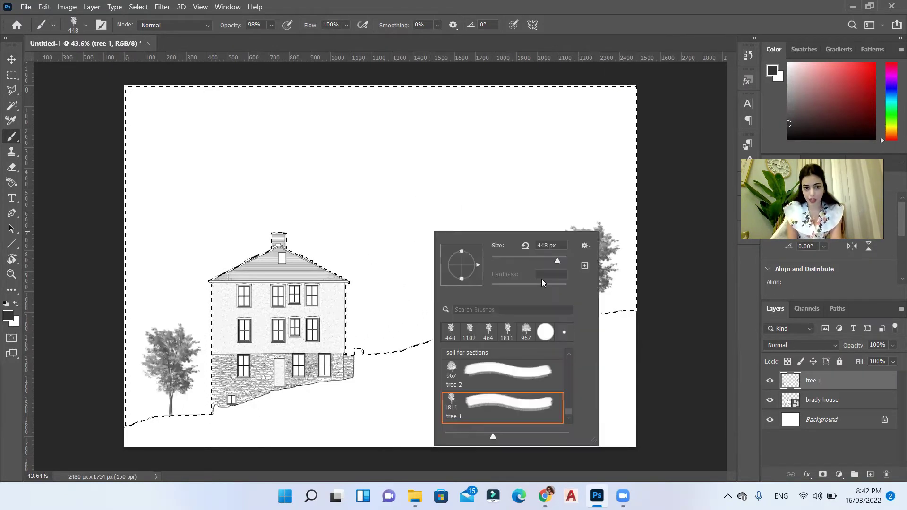
left_click(560, 256)
key("Return")
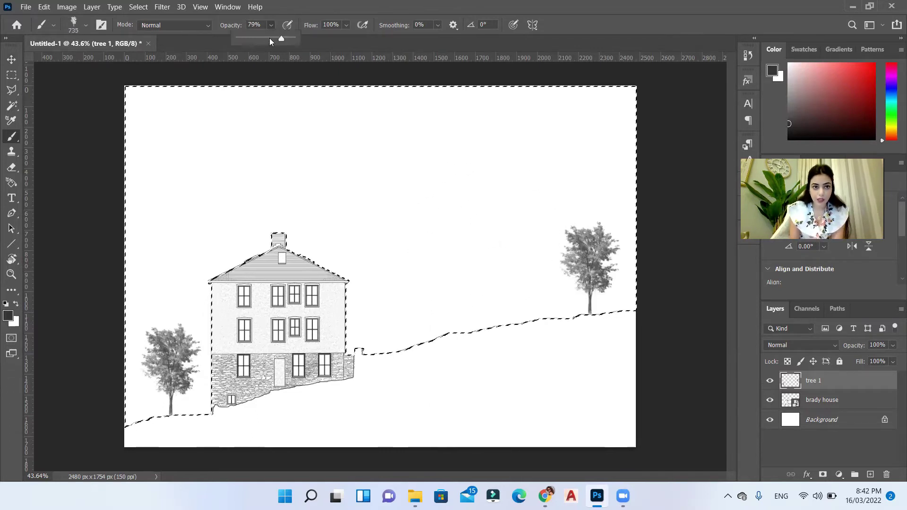
left_click(522, 256)
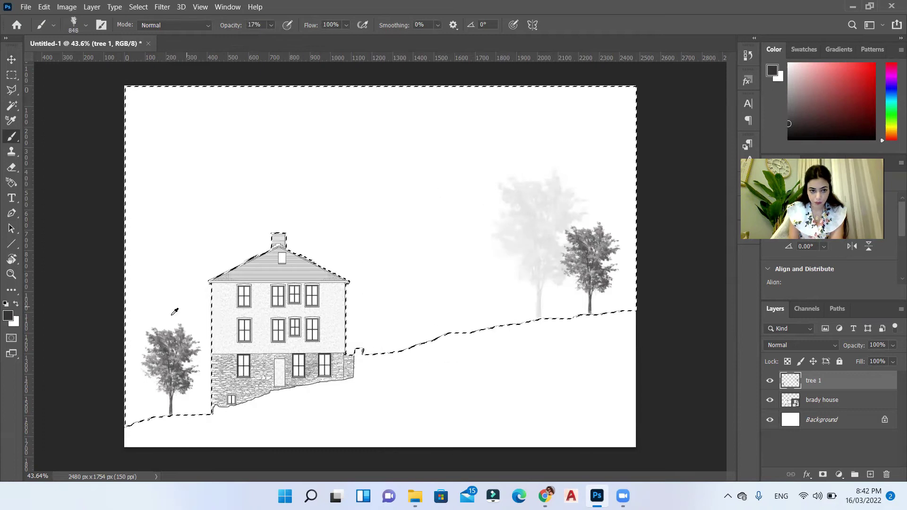
left_click(149, 319)
Stamp a very large tree behind the left half of the house with a 1310 px brush at 28% opacity
left_click_drag(218, 313, 252, 295)
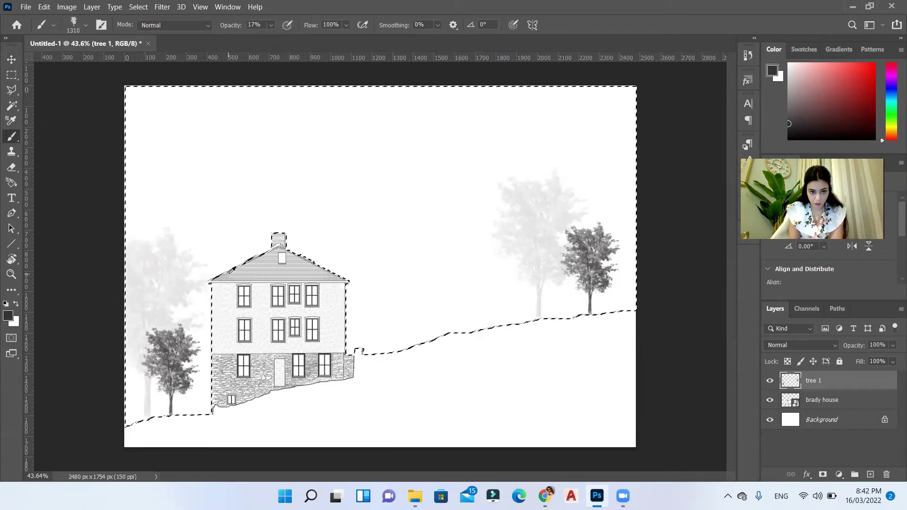
left_click(271, 25)
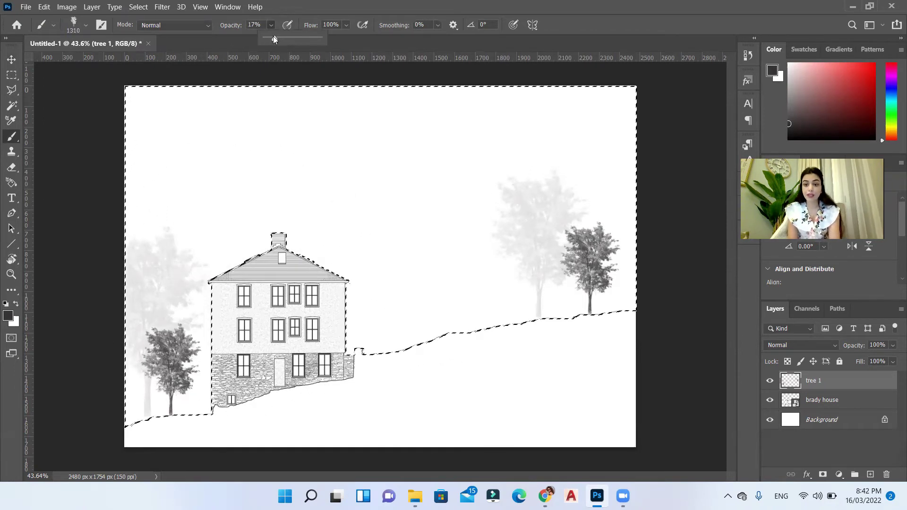
left_click_drag(273, 38, 278, 37)
left_click(240, 277)
Stamp a tree behind the right side of the house with a 797 px brush at 34% opacity
mouse_move(427, 243)
left_mouse_down()
mouse_move(380, 253)
mouse_move(338, 236)
left_mouse_up()
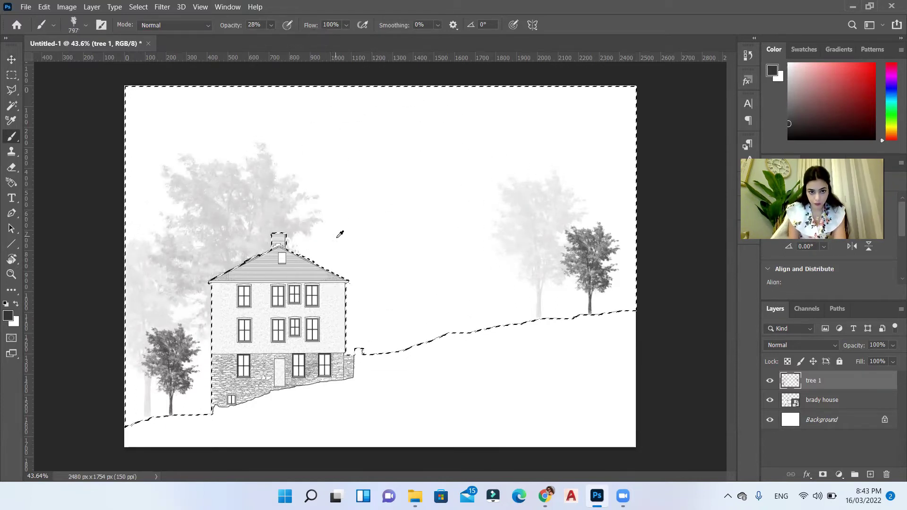
left_click(272, 25)
left_click_drag(276, 37, 280, 38)
left_click(337, 298)
Stamp 540 px trees at 78% opacity, one just right of the house and one on the slope left of the far right tree
left_click_drag(439, 314, 383, 275)
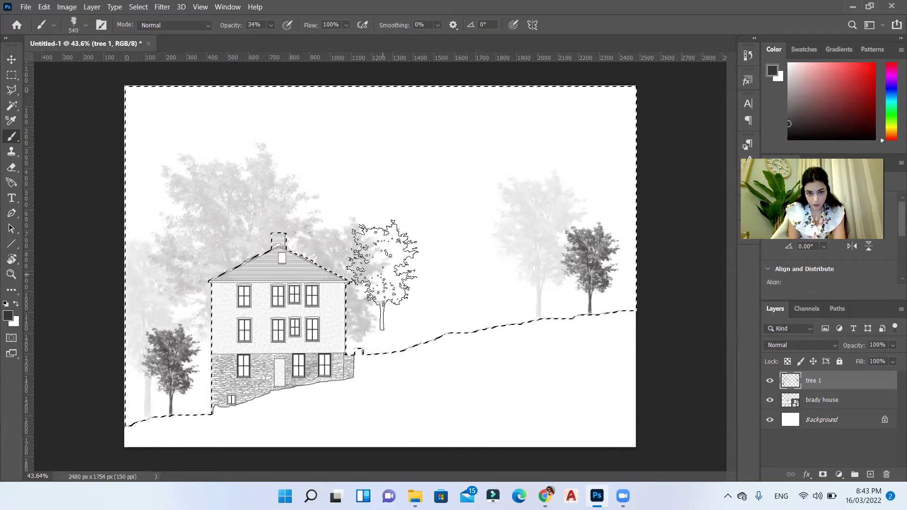
right_click(392, 269)
left_click(271, 25)
left_click_drag(280, 38, 296, 37)
left_click(384, 297)
key("ctrl+z")
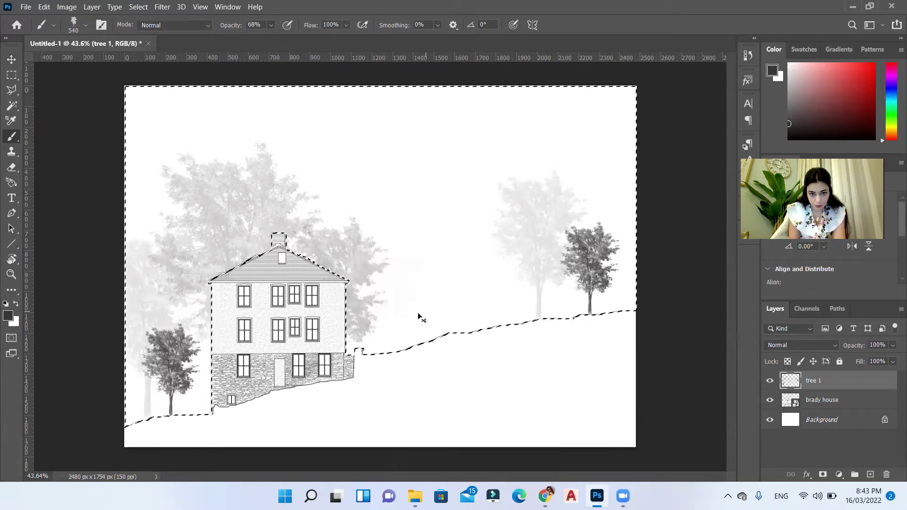
left_click(387, 300)
key("7")
key("8")
left_click(597, 260)
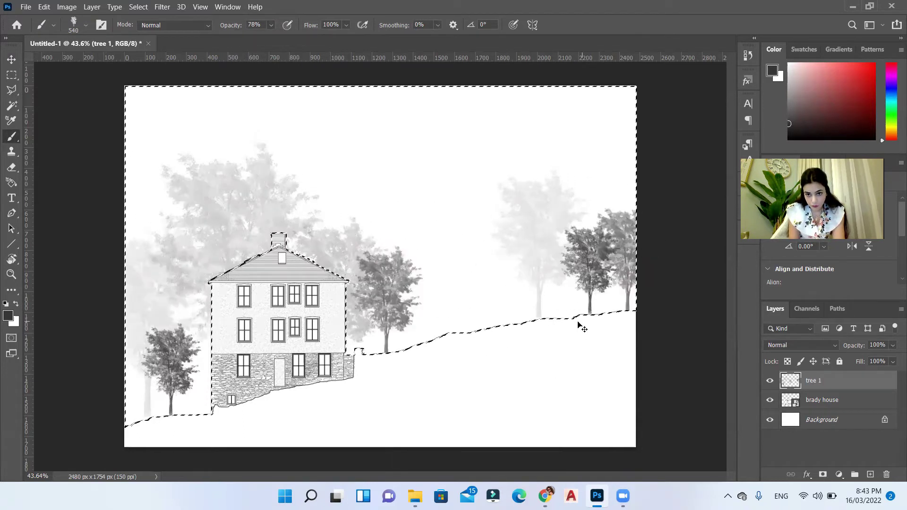
key("ctrl+z")
left_click(529, 267)
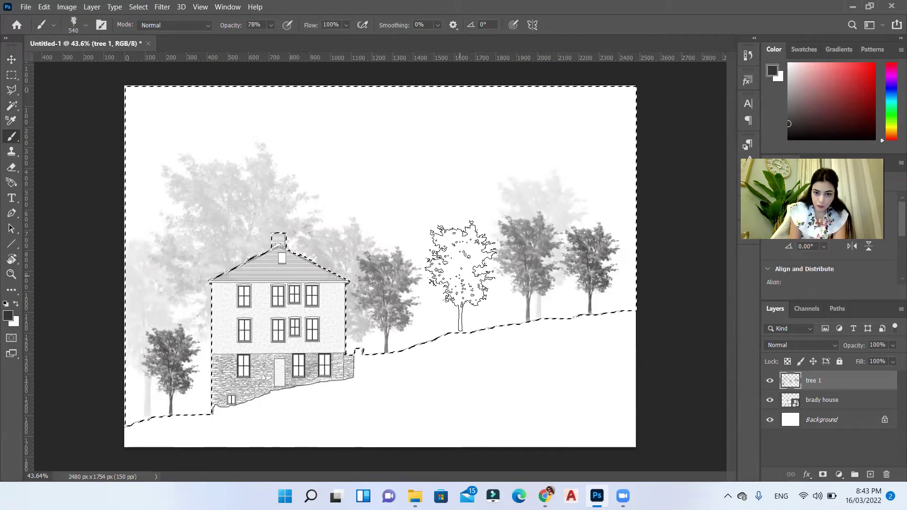
Stamp a large, lighter tree midway along the right slope with an 841 px brush at 37% opacity
left_click_drag(452, 257, 514, 257)
right_click(458, 246)
left_click(272, 25)
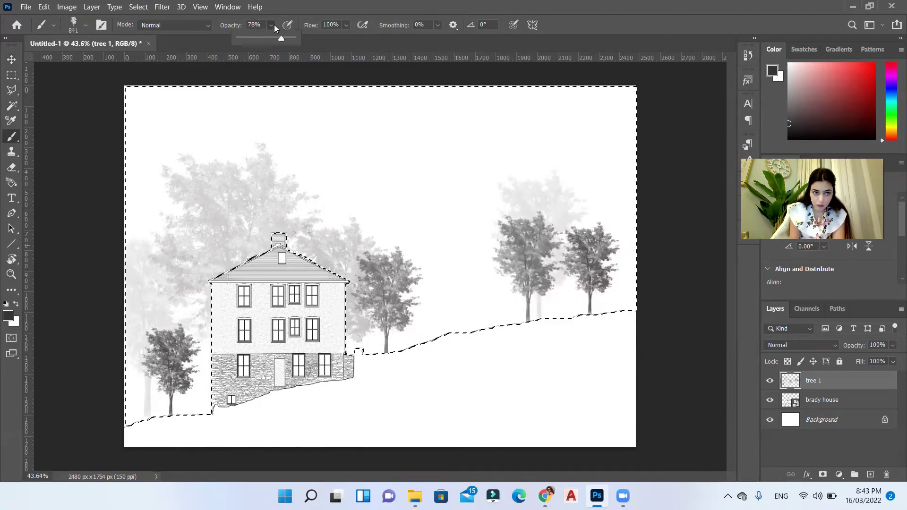
left_click(449, 247)
Stamp two 291 px trees at 54% opacity, one in the mid-slope gap and one cut off by the canvas's right edge
right_click(435, 308, "alt")
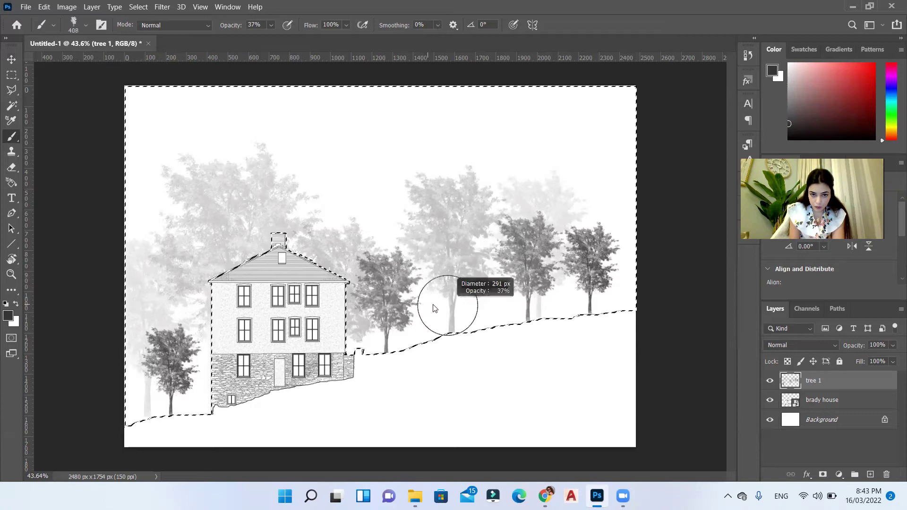
right_click(435, 307)
left_click(270, 25)
left_click(285, 39)
left_click(491, 300)
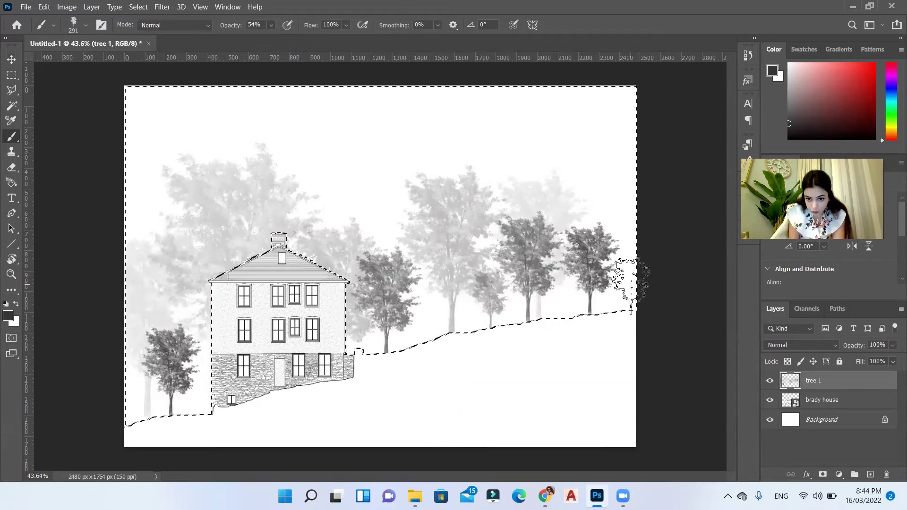
left_click(631, 285)
Stamp three small 181 px trees between the larger ones: on the right slope, against the house's right wall and on the lower slope
right_click(570, 321, "alt")
left_click(563, 300)
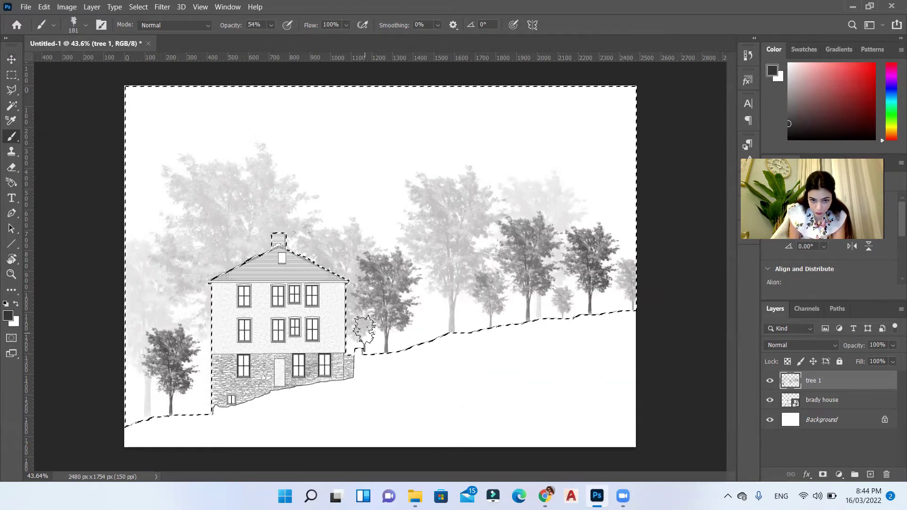
left_click(359, 334)
left_click(429, 324)
Stamp 287 px trees at 86% opacity at mid-slope, against the house's left wall and at the canvas's left edge
right_click(470, 331, "alt")
right_click(455, 298)
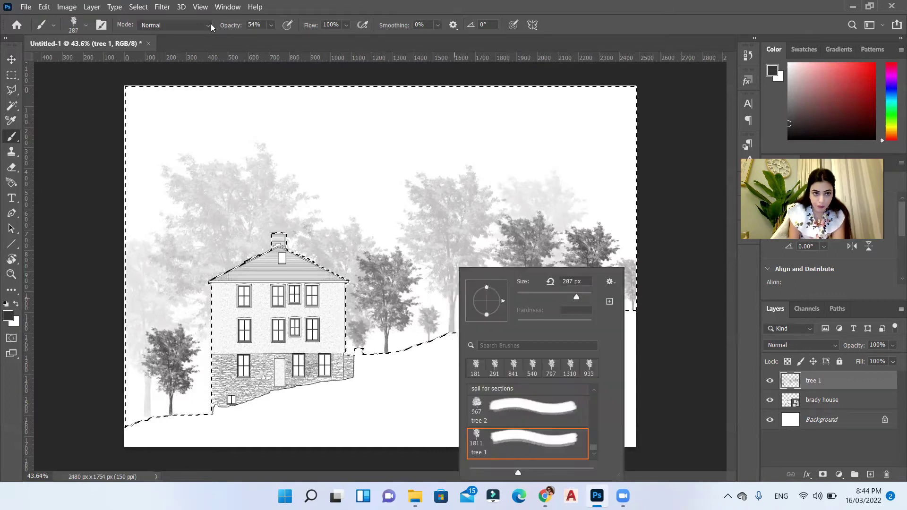
key("Escape")
key("8")
key("6")
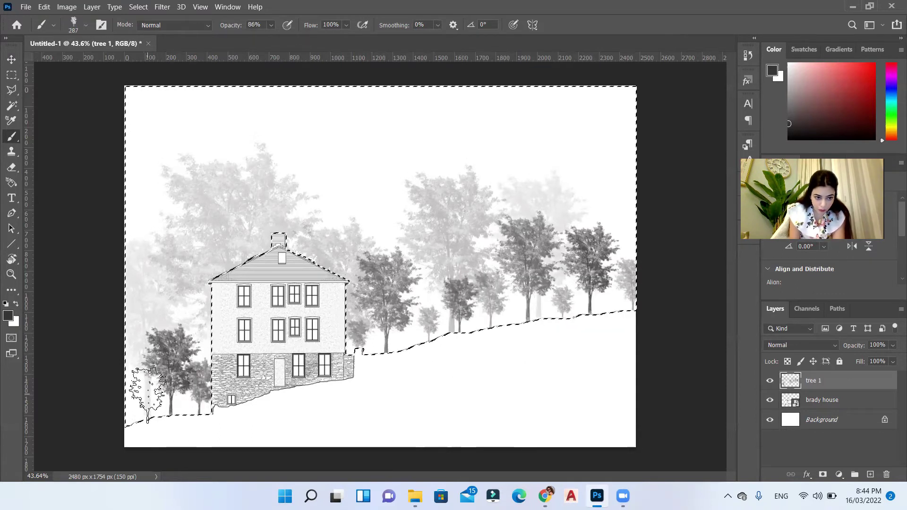
left_click(128, 397)
Stamp a small tree between the two leftmost dark trees with a 144 px brush at 55% opacity
right_click(336, 313, "alt")
left_click(270, 26)
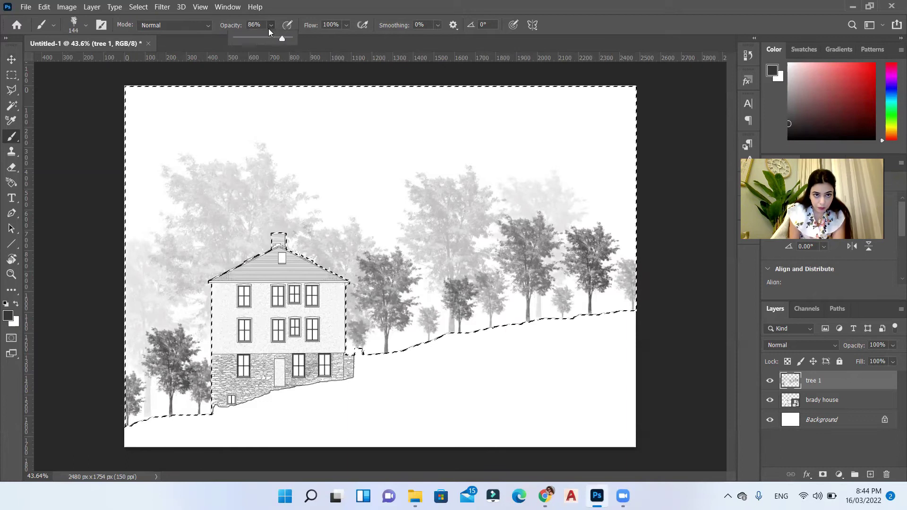
left_click(266, 38)
left_click(150, 404)
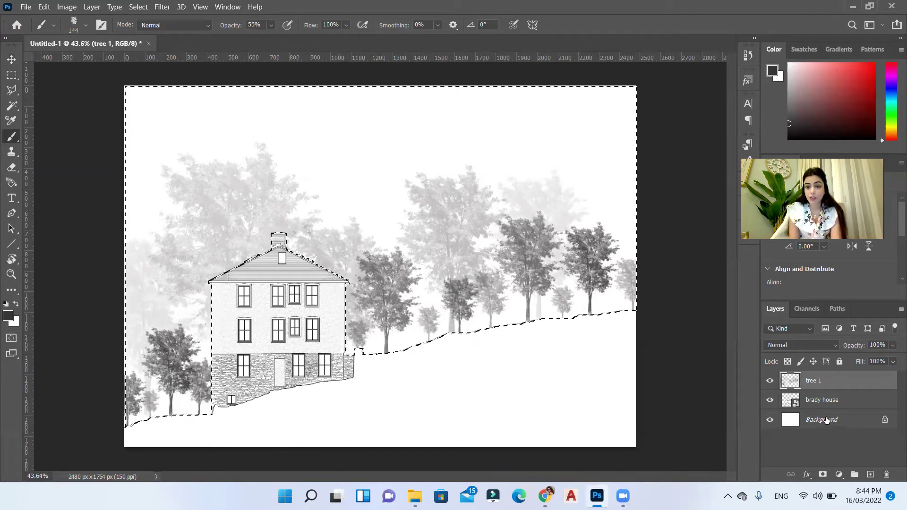
Add a new layer above the tree 1 layer and name it "tree 2"
left_click(870, 474)
double_click(819, 380)
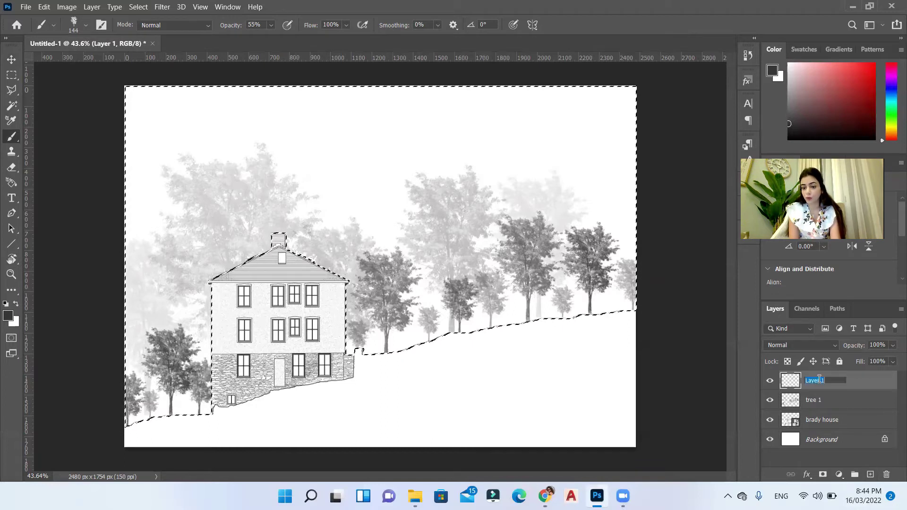
type("tree 2")
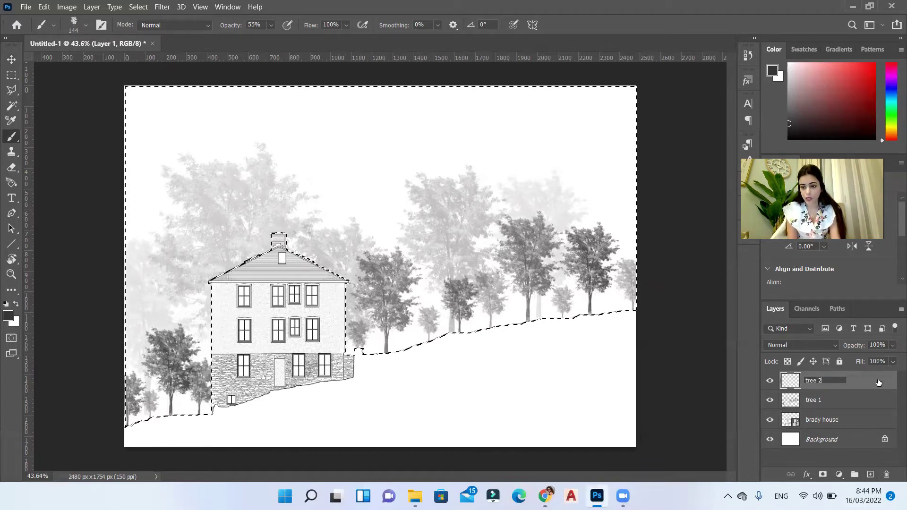
key("Return")
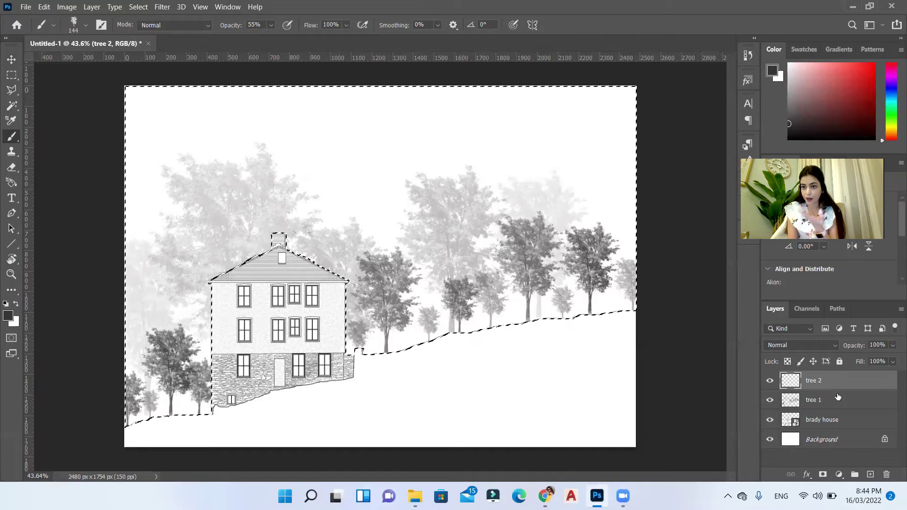
Switch the brush to the tree 2 preset at its 967 px size
left_click(86, 25)
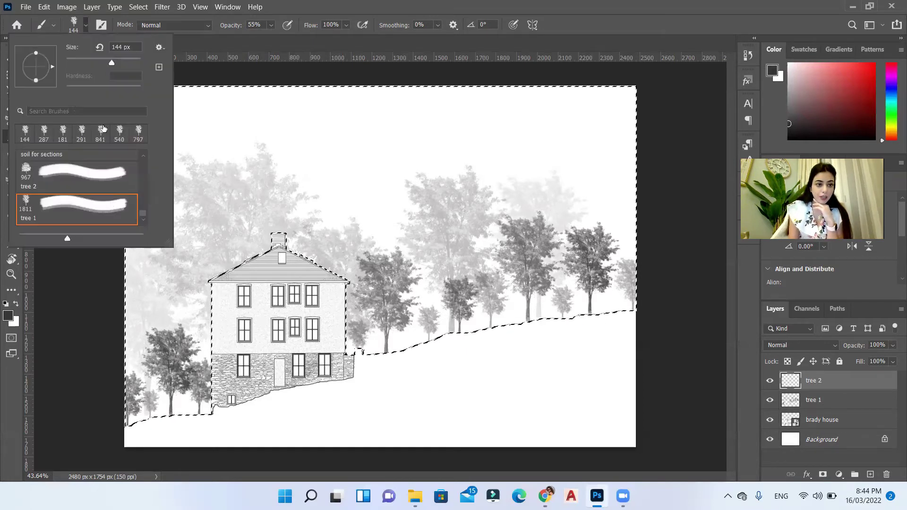
left_click(89, 184)
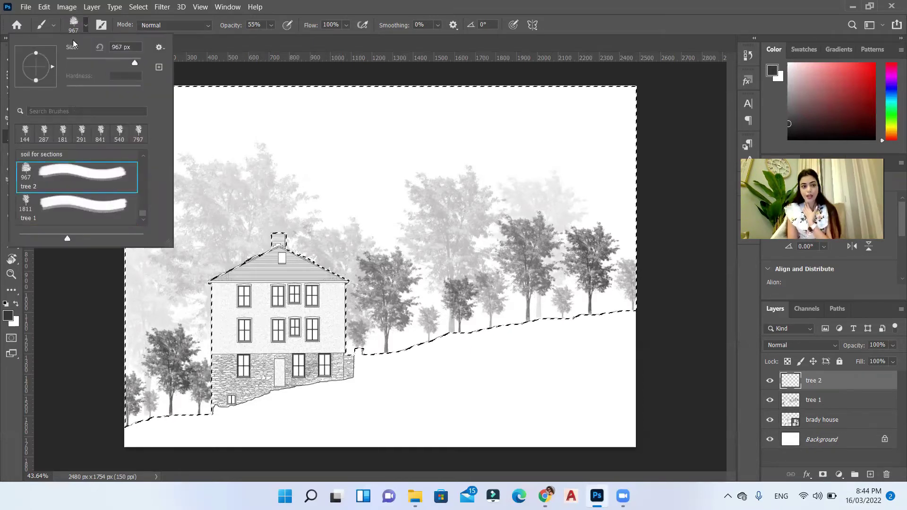
left_click(84, 26)
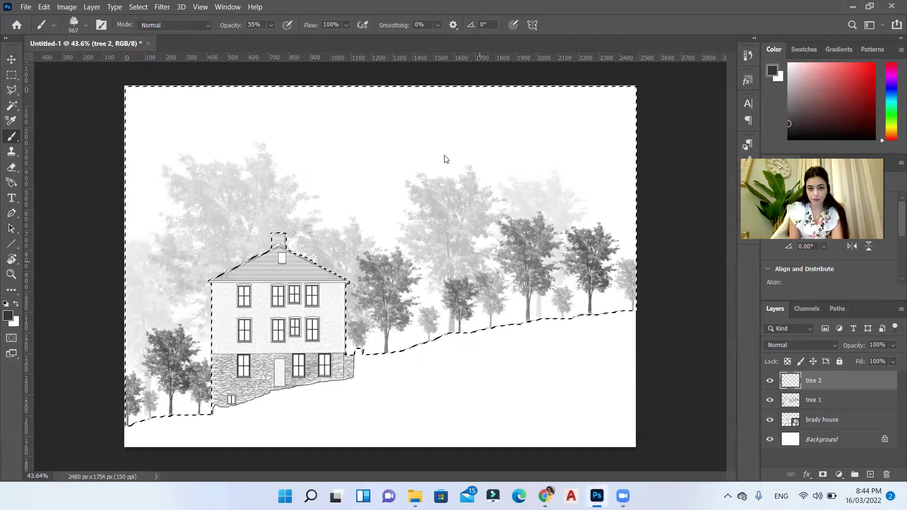
Stamp faint 1304 px background trees at 17% opacity behind mid-slope and at the canvas's left and right edges
right_click(420, 201, "alt")
key("1")
key("7")
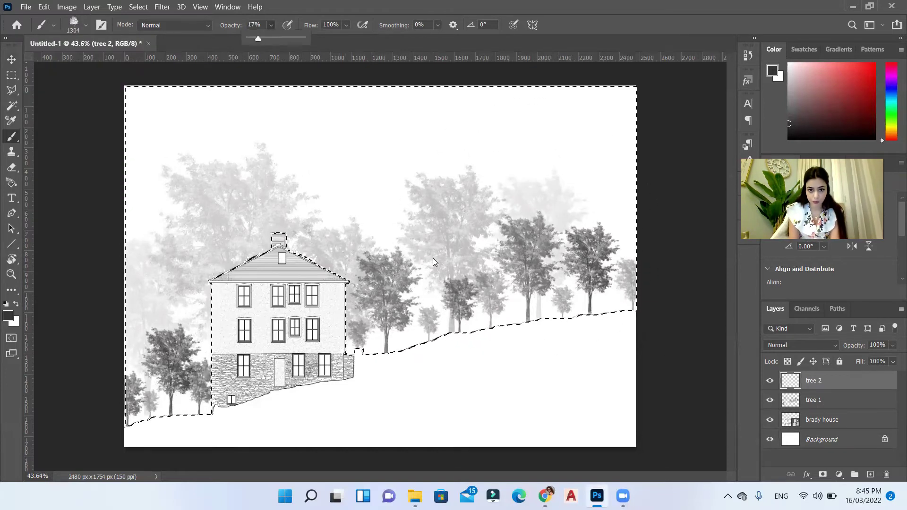
left_click(423, 197)
left_click(121, 222)
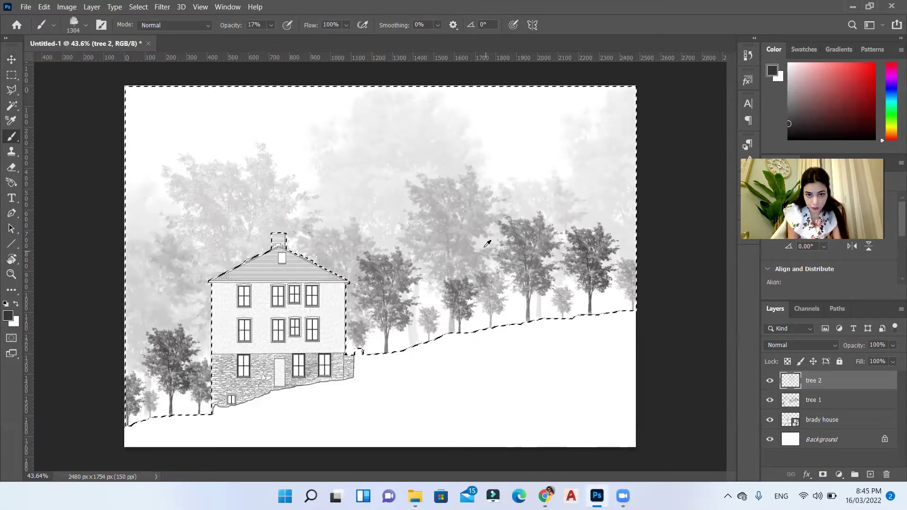
Stamp a tree at the slope's right edge at 74% opacity, plus two small 157 px trees between the existing dark trees along the slope
right_click(488, 241, "alt")
left_click(271, 26)
left_click_drag(274, 37, 307, 39)
left_click(622, 284)
right_click(513, 300, "alt")
left_click(512, 307)
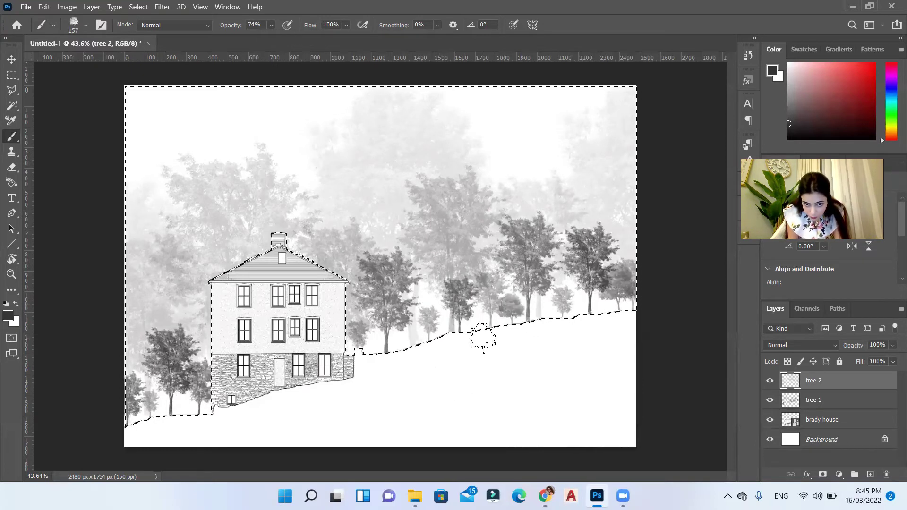
left_click(411, 327)
Stamp a larger, fainter tree at mid-slope beside the small dark tree at 33% opacity
right_click(439, 289, "alt")
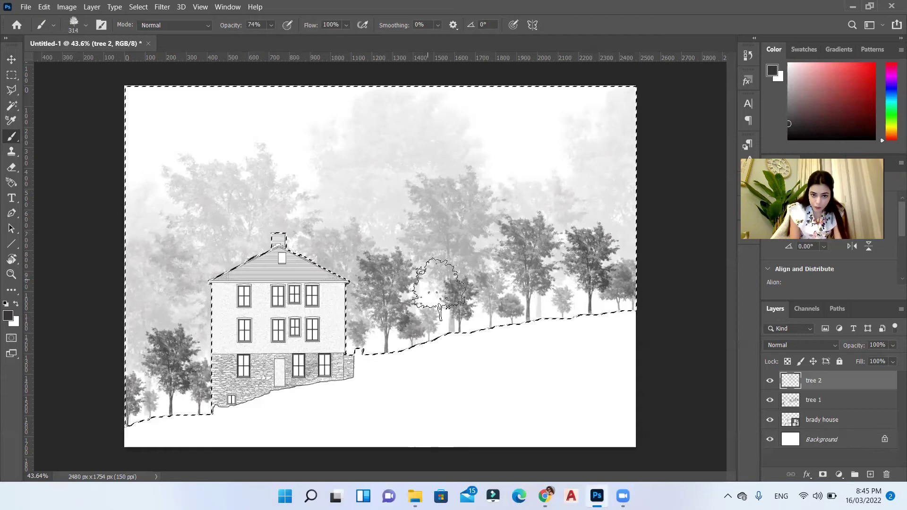
left_click(270, 26)
left_click(258, 38)
left_click(446, 296)
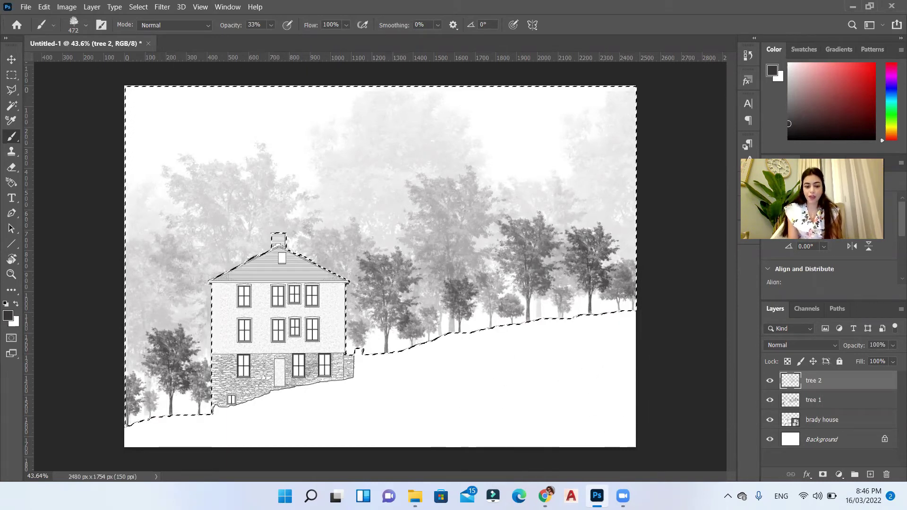
Open the grasss.png image from the tut 14 folder in Photoshop
left_click(415, 496)
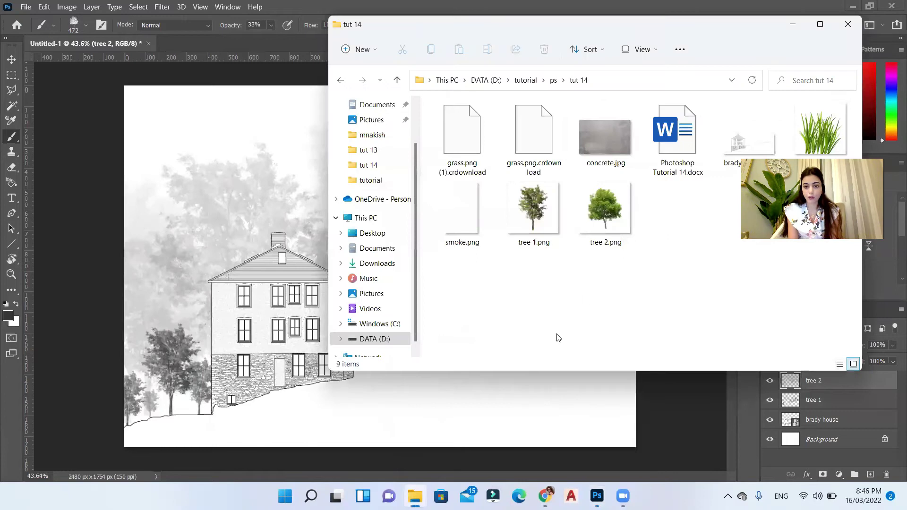
right_click(821, 123)
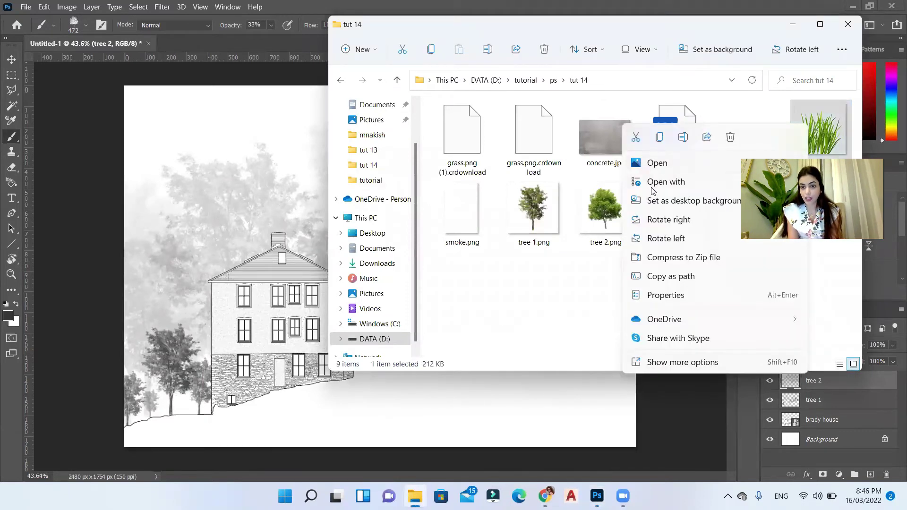
mouse_move(654, 189)
left_click(684, 203)
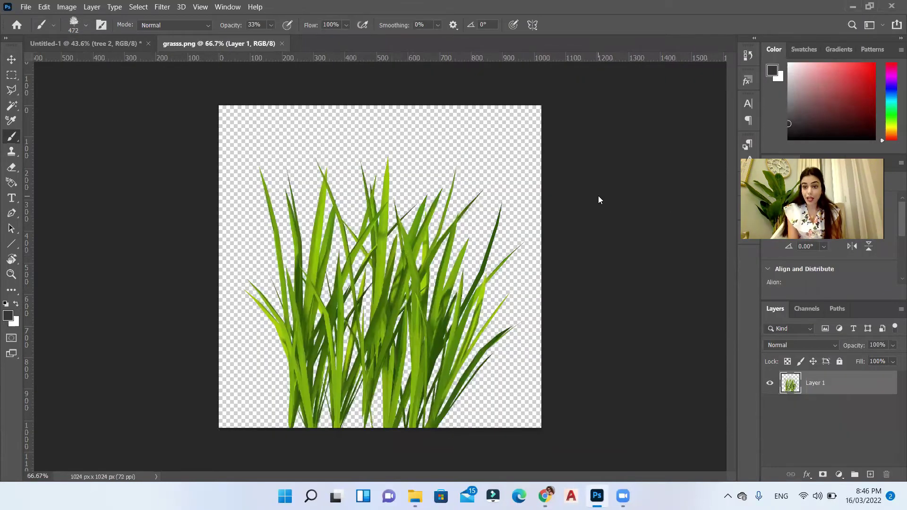
Define a brush preset named "grass" from the grass image
left_click(38, 10)
left_click(172, 320)
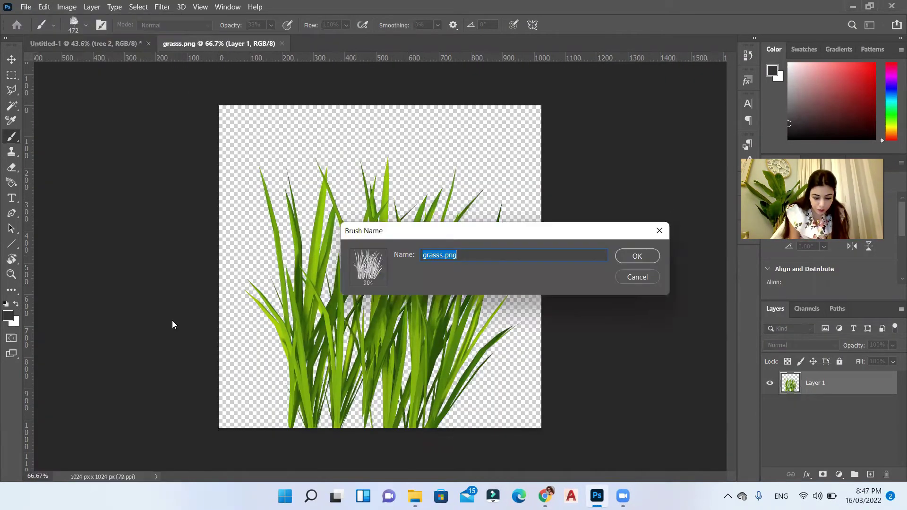
type("grass")
left_click(636, 256)
Return to the Untitled-1 drawing and add a layer named "grass" above the tree 2 layer
key("ctrl+Tab")
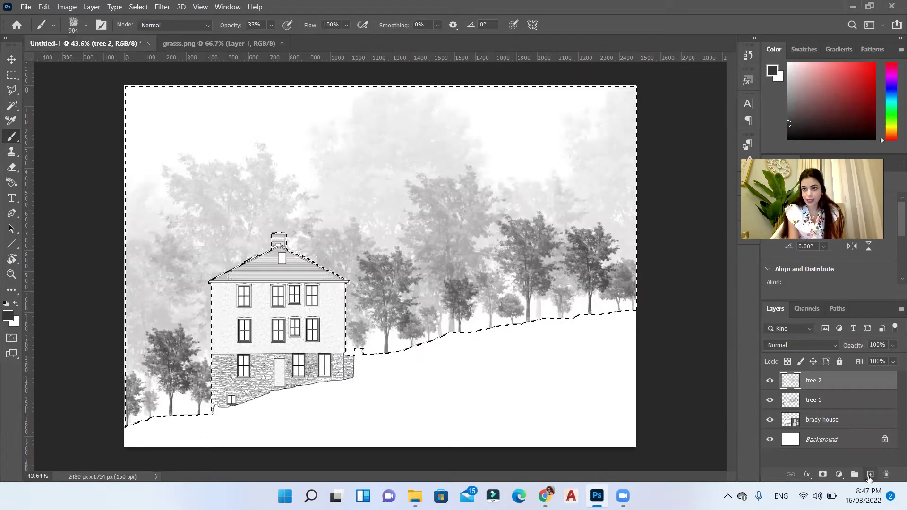
left_click(870, 475)
double_click(821, 379)
type("grass")
key("Return")
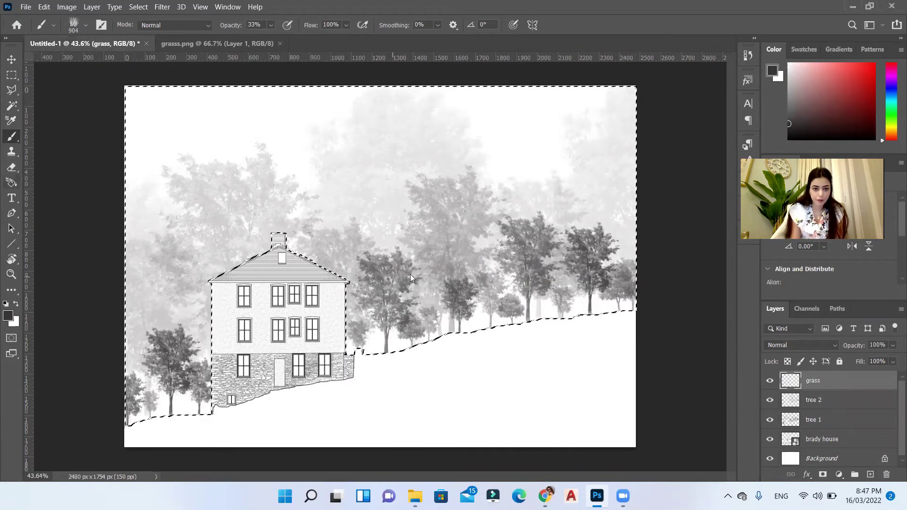
Paint grass along the ground line on both sides of the house with a 94 px grass brush at 80% opacity
right_click(470, 248)
left_click(545, 275)
left_click(545, 276)
key("Return")
scroll(562, 303, "up", 5)
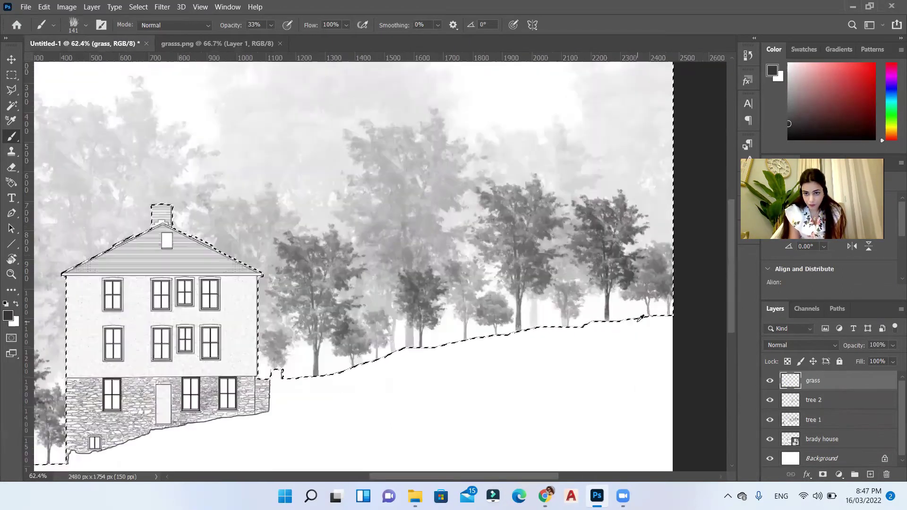
left_click(302, 39)
key("Return")
left_click_drag(599, 372, 584, 373)
left_click(665, 316)
mouse_move(644, 321)
left_mouse_down()
mouse_move(584, 344)
mouse_move(576, 325)
mouse_move(507, 333)
mouse_move(455, 353)
mouse_move(426, 349)
mouse_move(386, 375)
mouse_move(355, 365)
mouse_move(331, 377)
mouse_move(260, 382)
left_mouse_up()
scroll(165, 368, "up", 4)
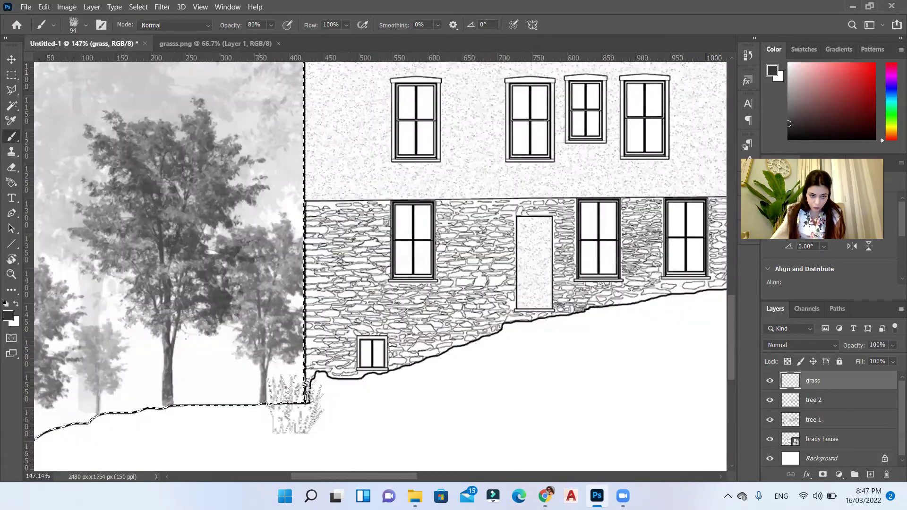
scroll(142, 402, "down", 5)
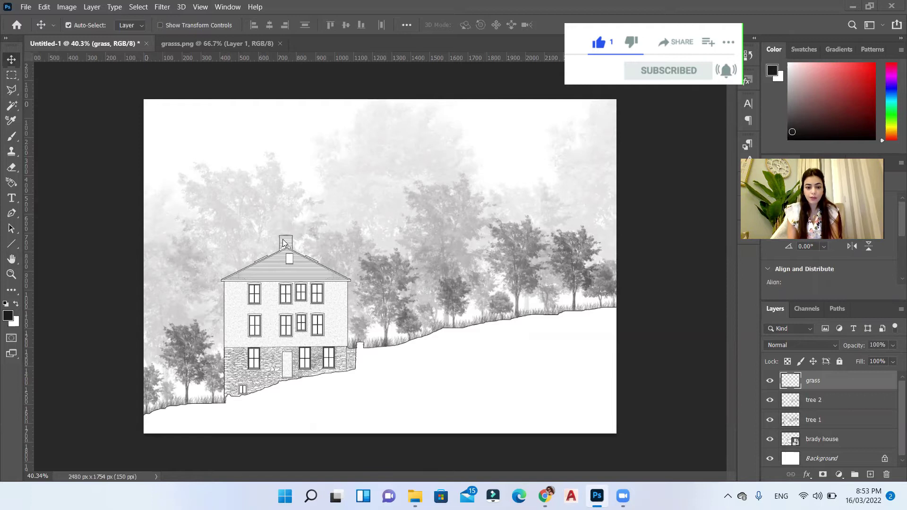
Place smoke.png from the tut 14 folder into the drawing and move it over the house
left_click(415, 496)
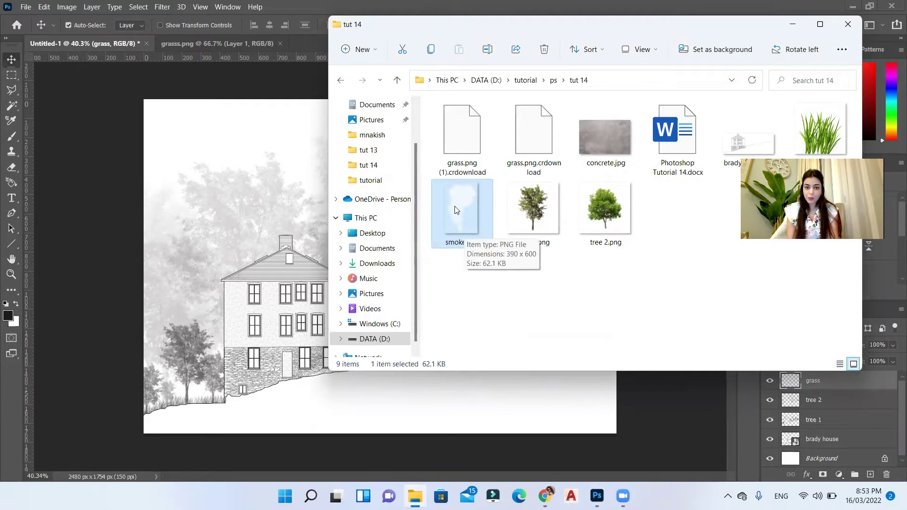
left_click_drag(459, 213, 256, 216)
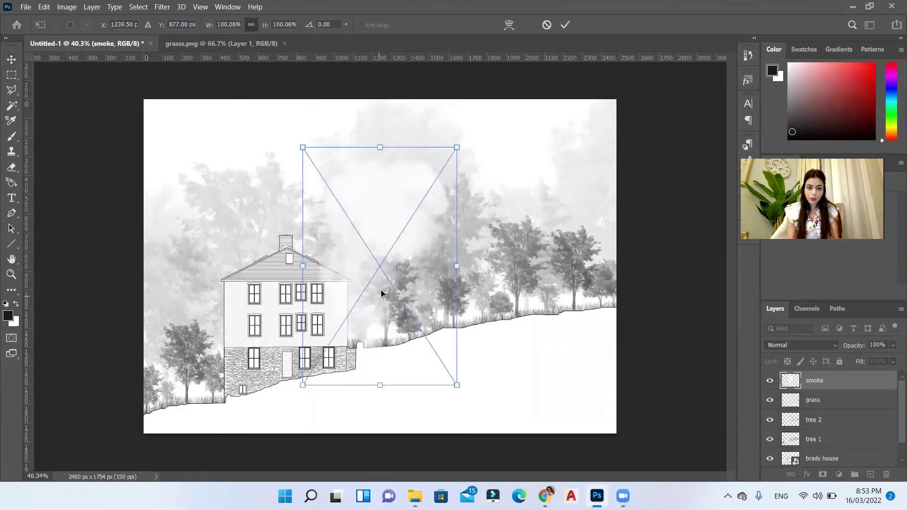
left_click_drag(381, 293, 329, 298)
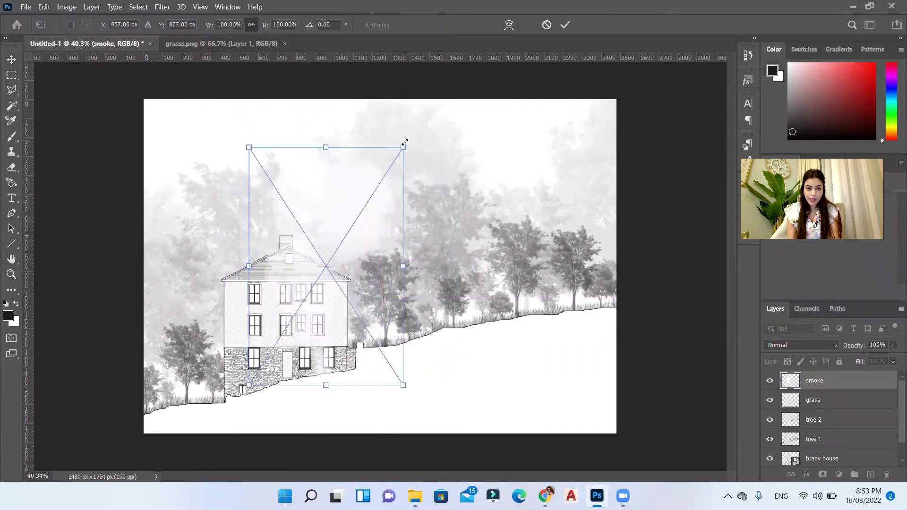
Scale down the placed smoke and position it rising from the chimney to near the canvas's upper edge
left_click_drag(405, 143, 332, 253)
left_click_drag(299, 298, 297, 171)
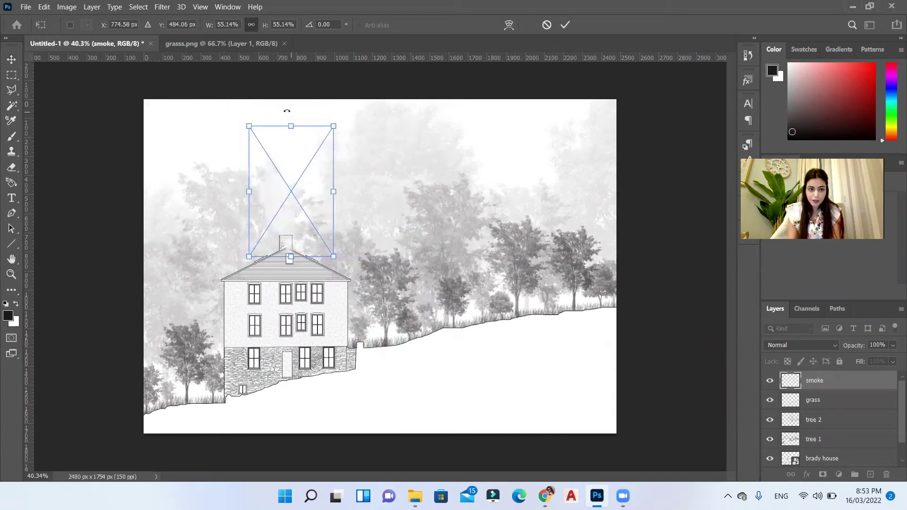
left_click_drag(291, 124, 292, 98)
key("Return")
scroll(269, 243, "up", 3)
scroll(269, 243, "up", 5)
scroll(290, 263, "down", 3)
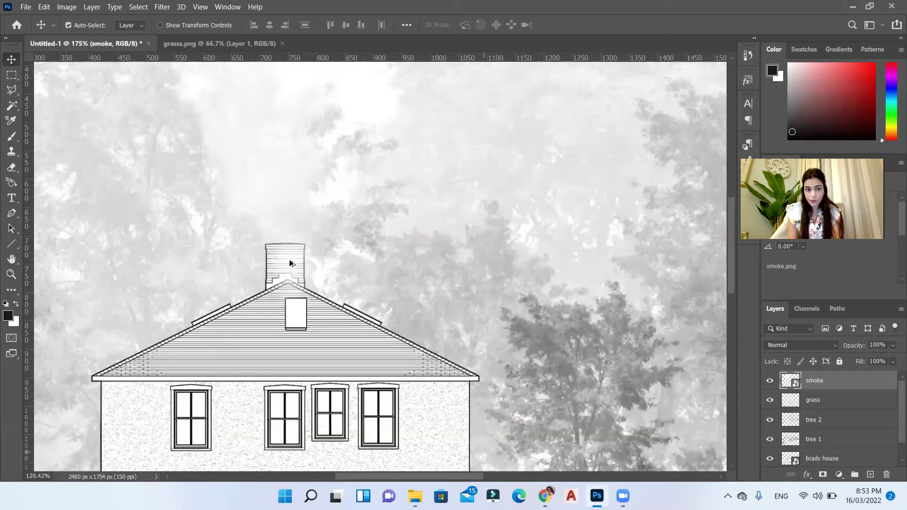
scroll(290, 263, "down", 3)
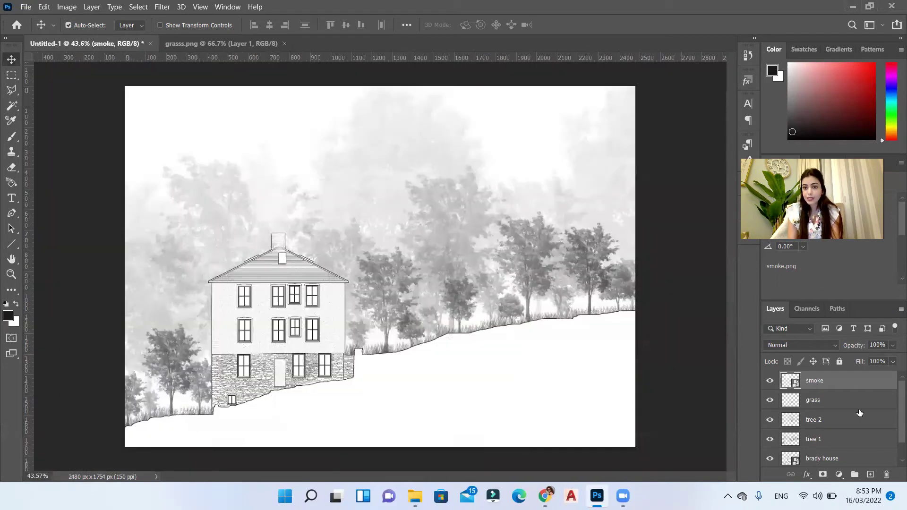
Apply a Color Overlay in grey-brown 5c584f to the smoke layer
double_click(837, 388)
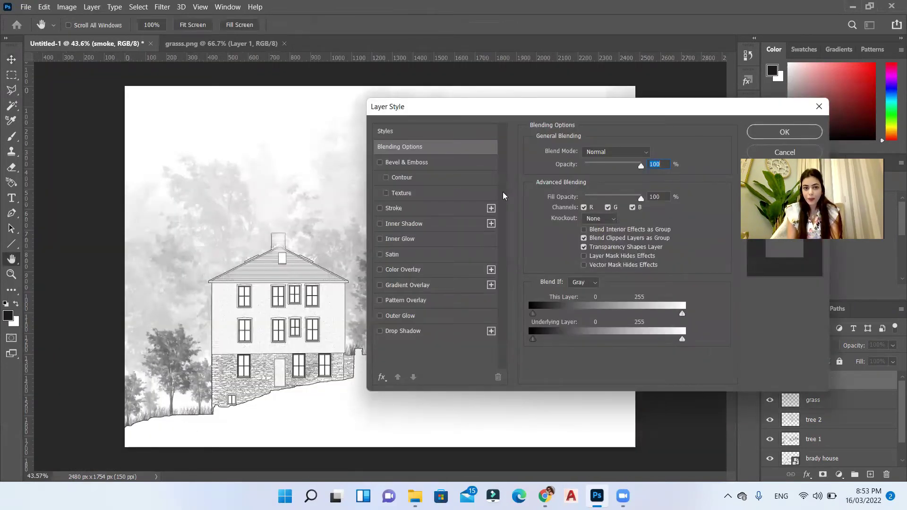
left_click(432, 273)
left_click(650, 154)
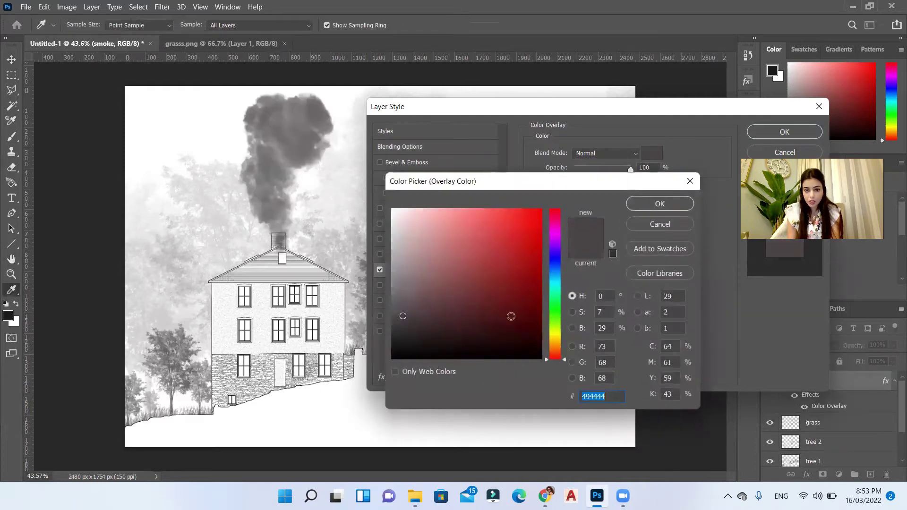
left_click(412, 317)
left_click_drag(412, 315, 405, 315)
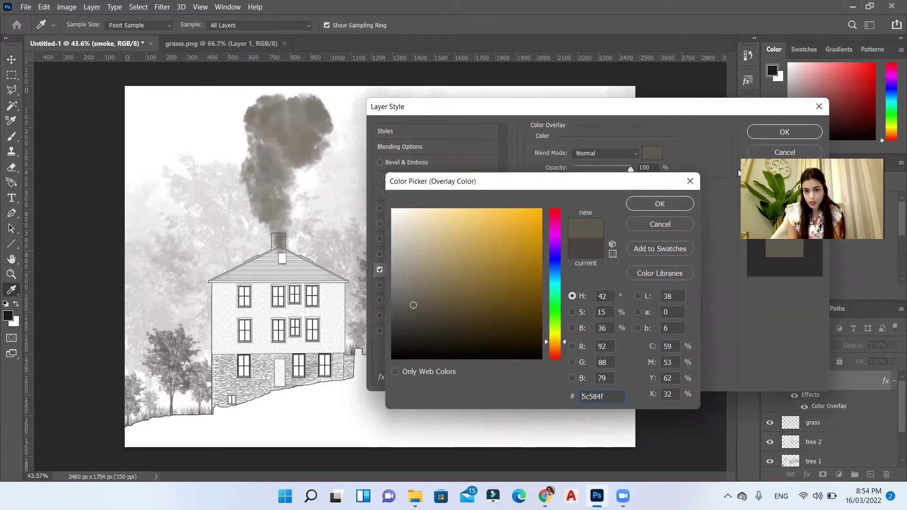
left_click(659, 204)
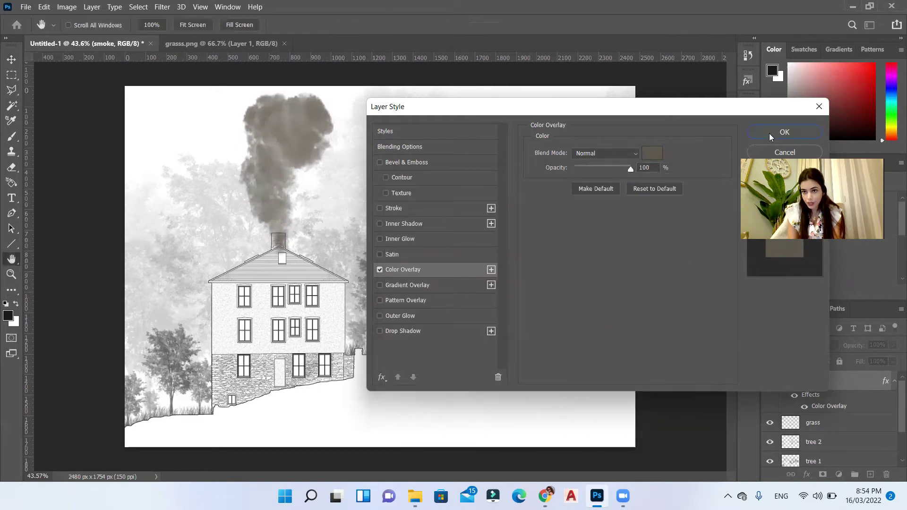
left_click(769, 134)
Set the smoke layer's opacity to 68%
left_click(891, 346)
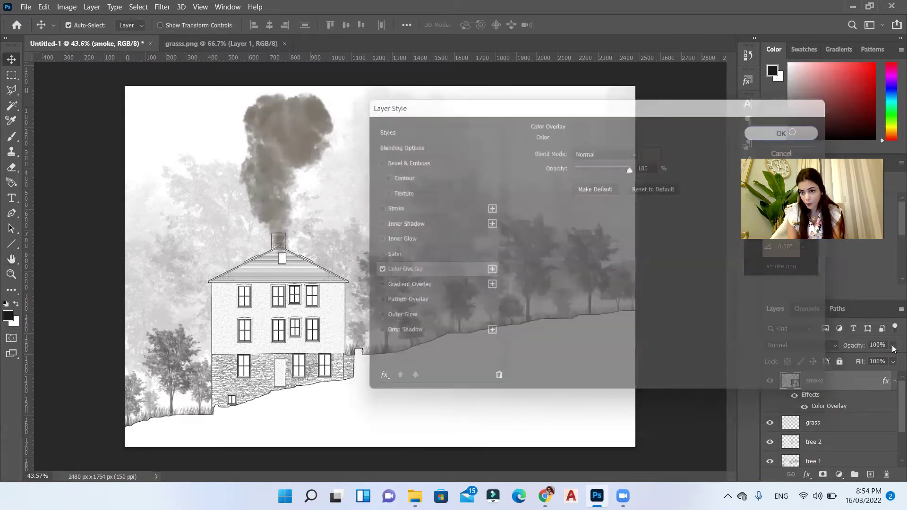
left_click(872, 357)
left_click_drag(877, 358, 882, 357)
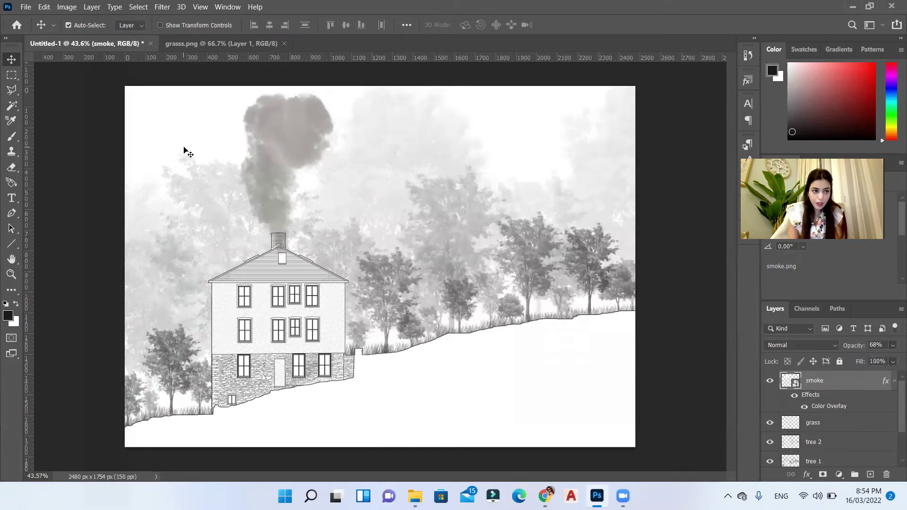
Outline the chimney with the Polygonal Lasso, rasterize the smoke layer and delete the smoke inside the selection
left_click(12, 90)
scroll(217, 248, "up", 3)
scroll(216, 246, "up", 8)
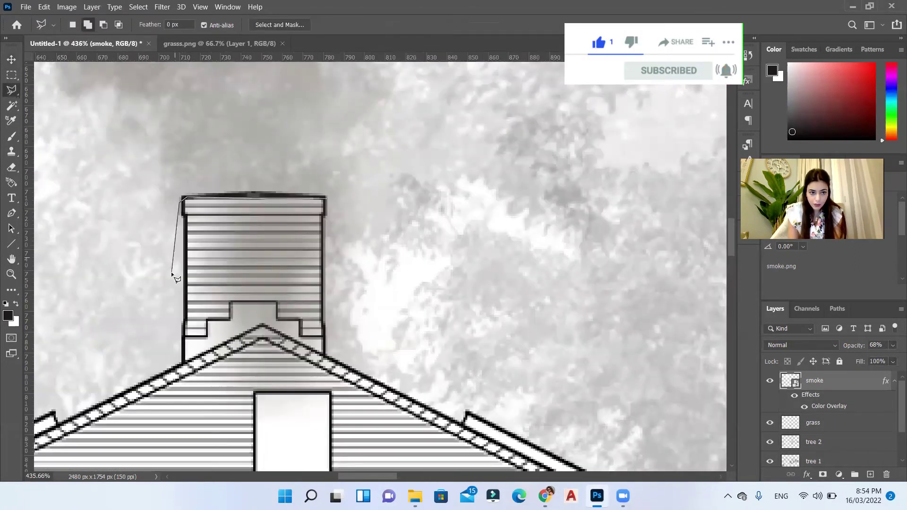
left_click(156, 391)
left_click(326, 407)
double_click(448, 242)
right_click(823, 377)
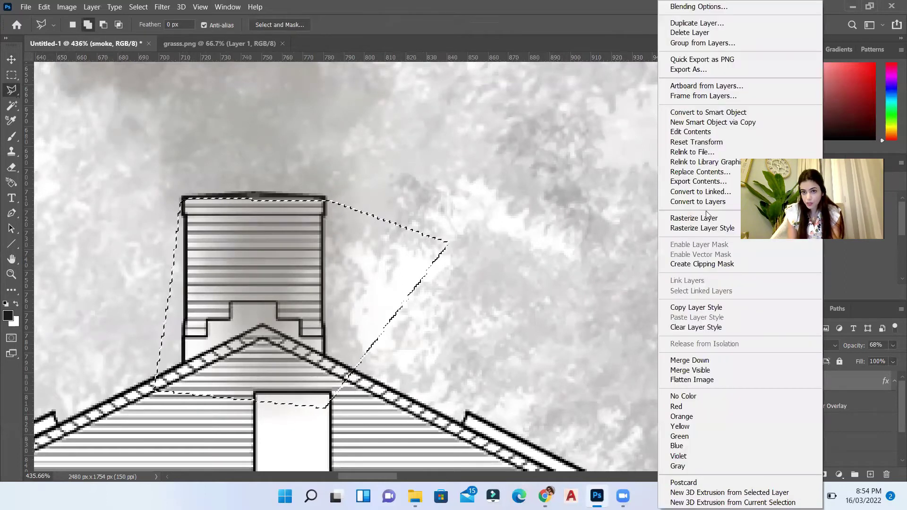
left_click(715, 219)
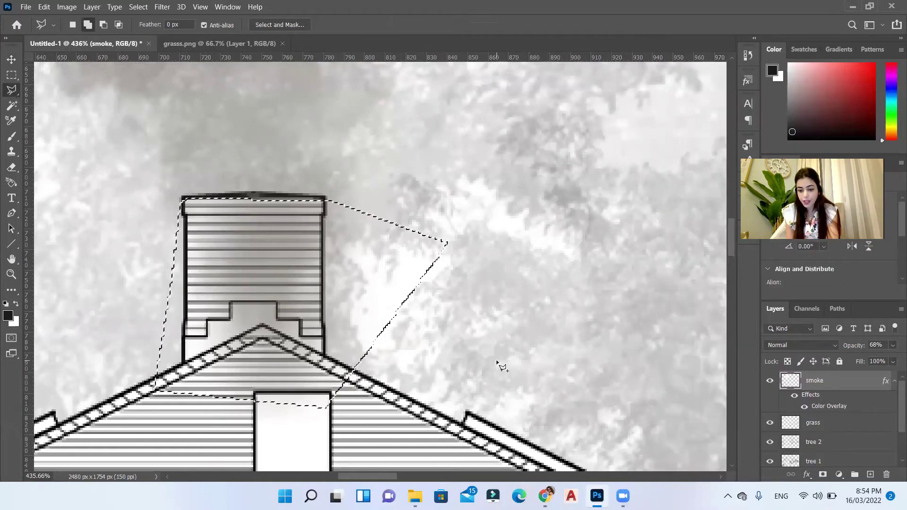
key("Delete")
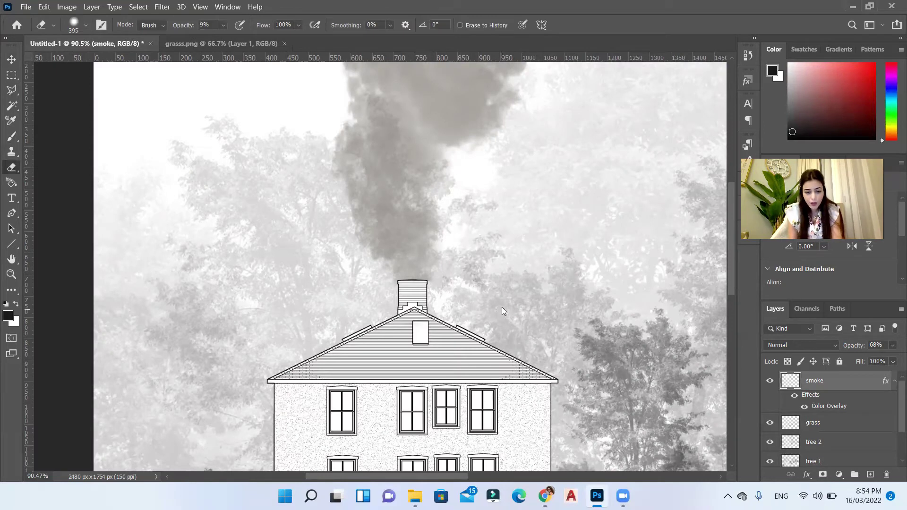
Soften the smoke's edges near the chimney and at its upper plume with the eraser at 9% opacity, sized 126 px and 331 px
left_click_drag(502, 307, 387, 293)
scroll(433, 290, "up", 6)
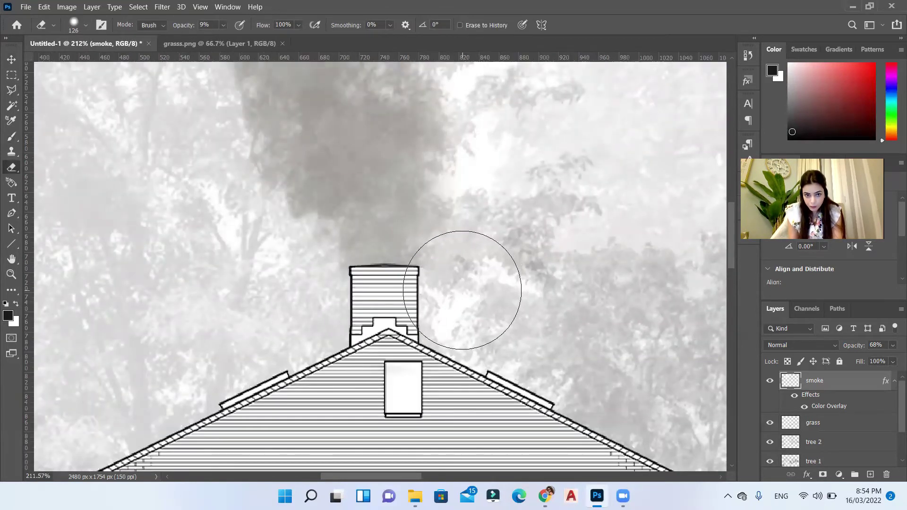
scroll(233, 274, "down", 6)
left_click_drag(356, 114, 394, 127)
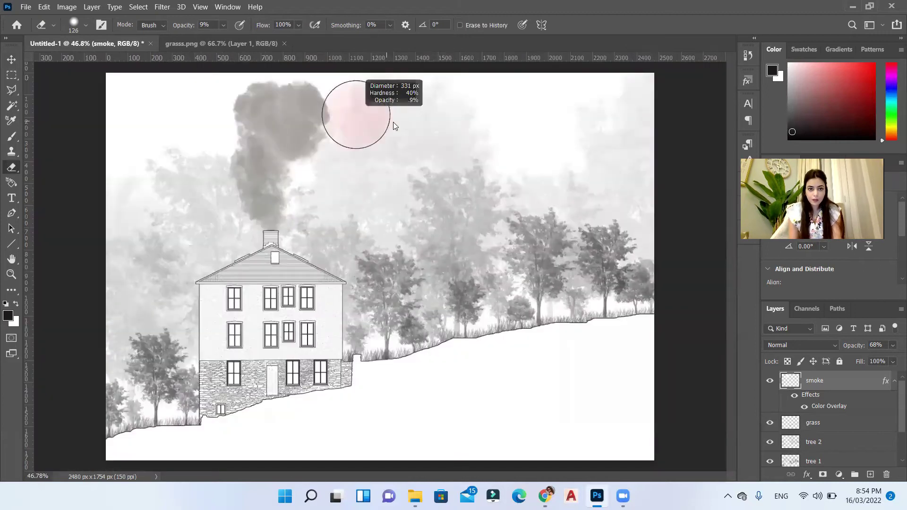
key("v")
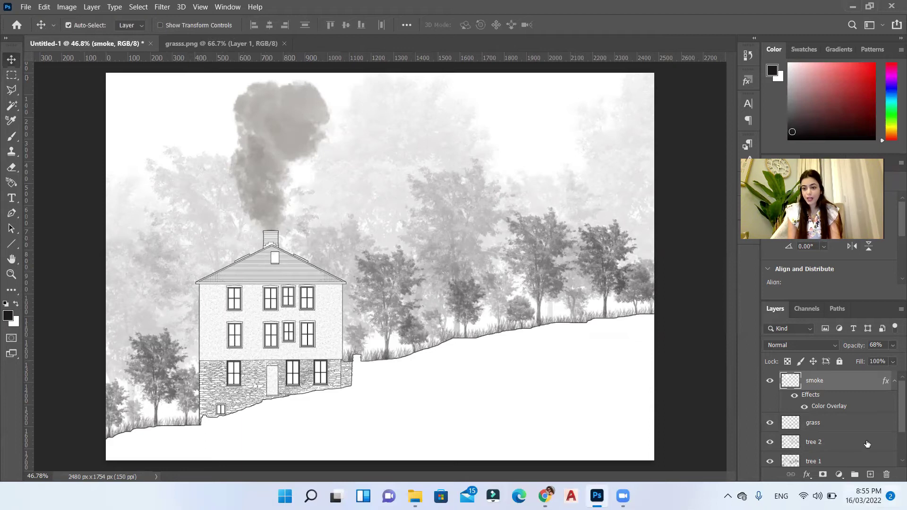
Add a new layer named "birds" above the smoke layer
left_click(873, 474)
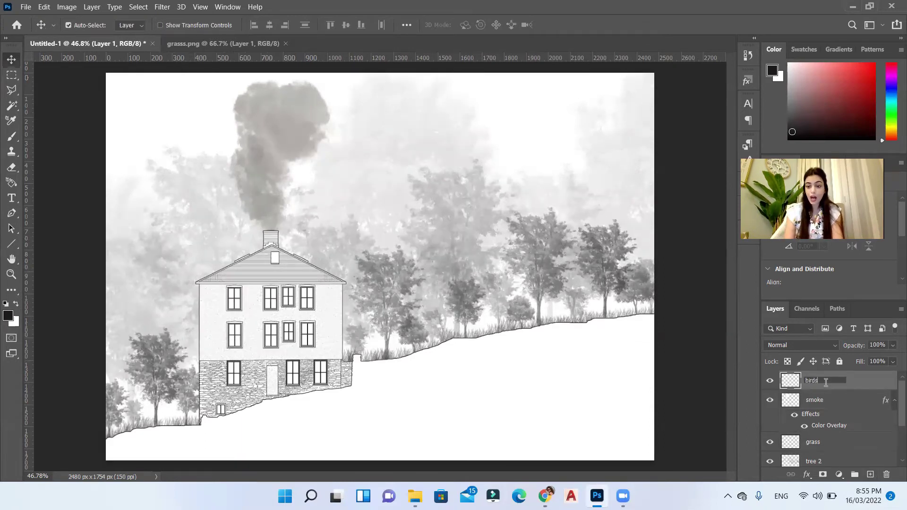
key("Return")
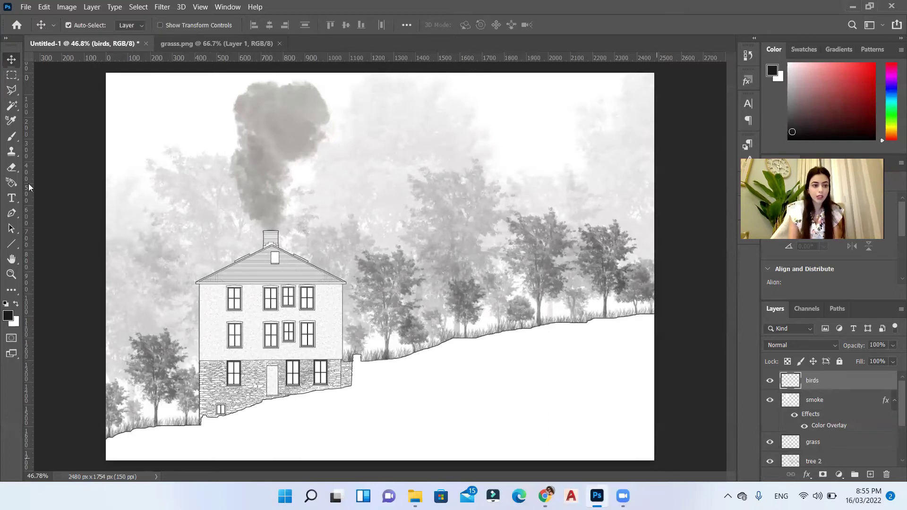
Stamp a flock of birds in the upper-right sky with bird brush 36 at 579 px and set the birds layer's opacity to 50%
left_click(16, 136)
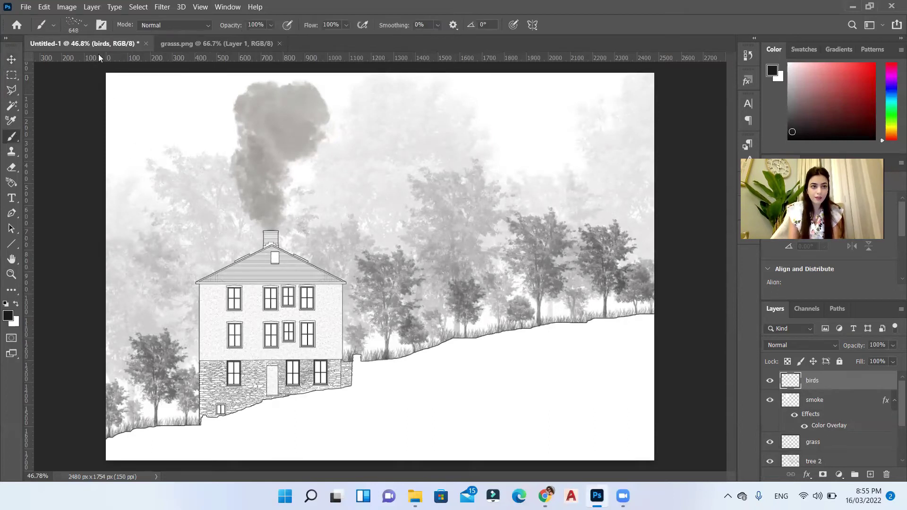
left_click(81, 30)
scroll(181, 289, "up", 1)
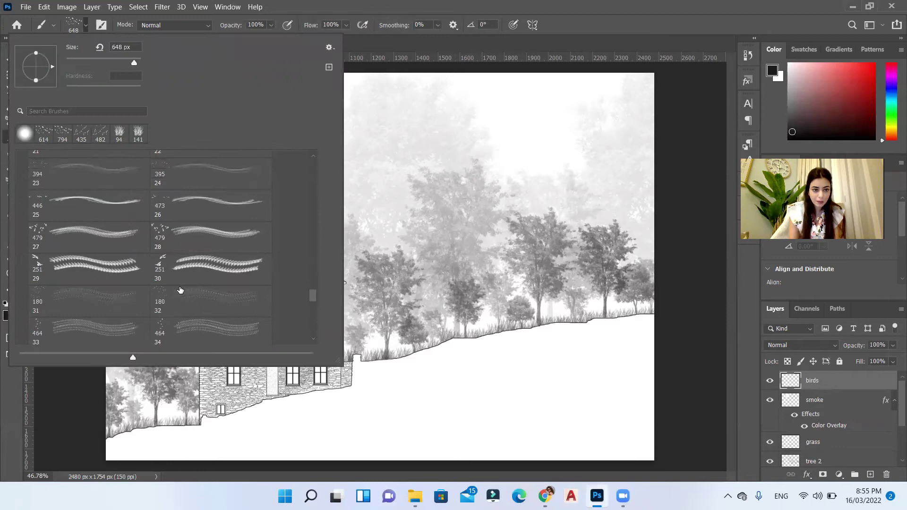
scroll(172, 321, "down", 1)
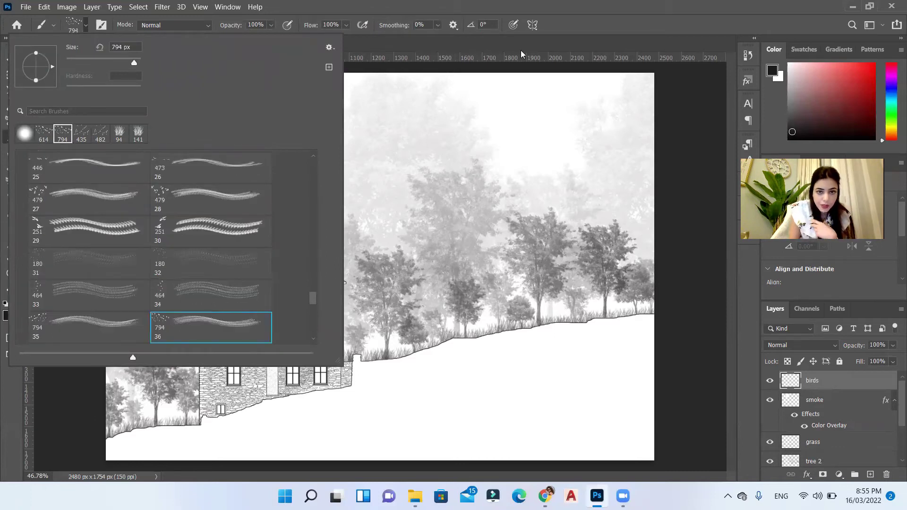
double_click(222, 337)
left_click_drag(542, 147, 513, 148)
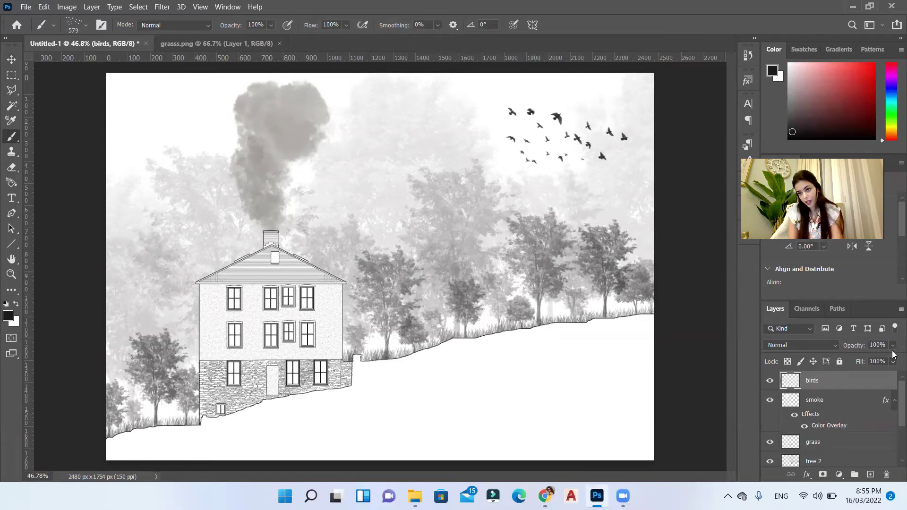
left_click(873, 357)
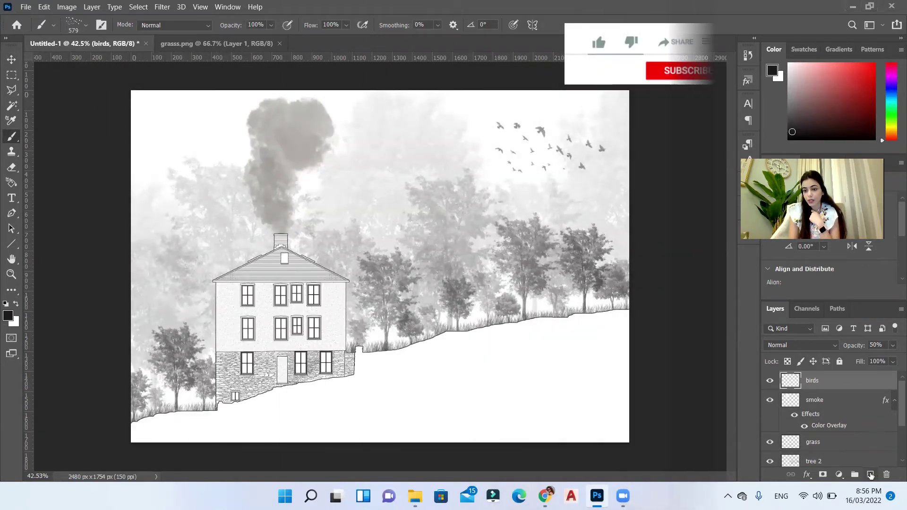
Add a new layer named "people" above the birds layer
left_click(870, 474)
type("people")
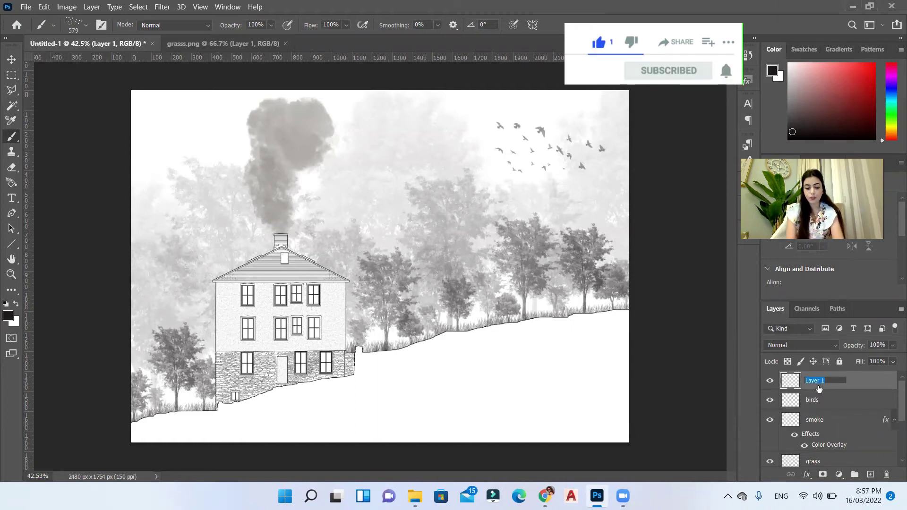
key("Return")
Choose the People 9 brush and reduce its size to 112 px against the ground-floor door
right_click(11, 136)
left_click(89, 25)
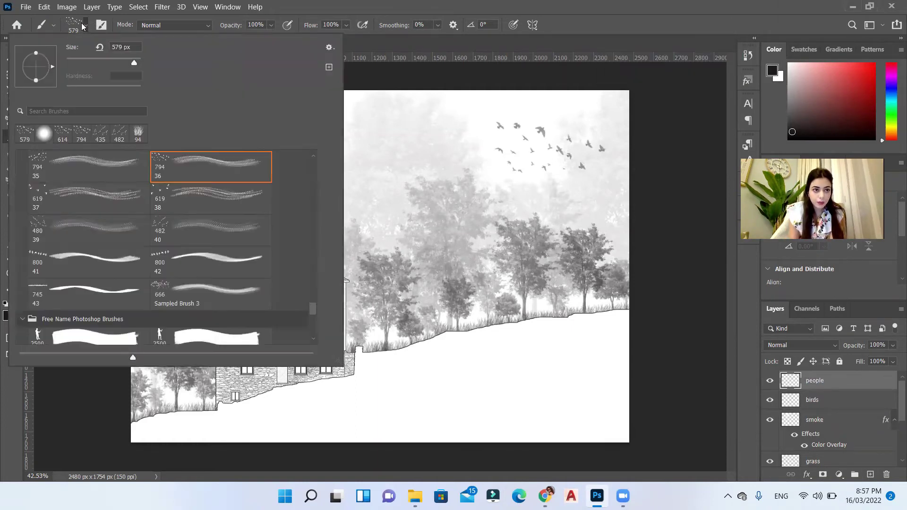
scroll(211, 263, "down", 5)
scroll(211, 263, "down", 2)
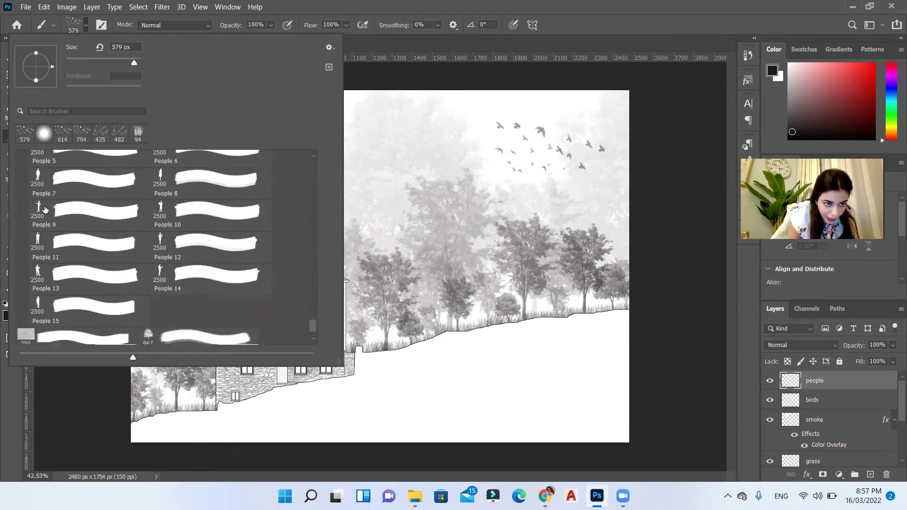
left_click(45, 210)
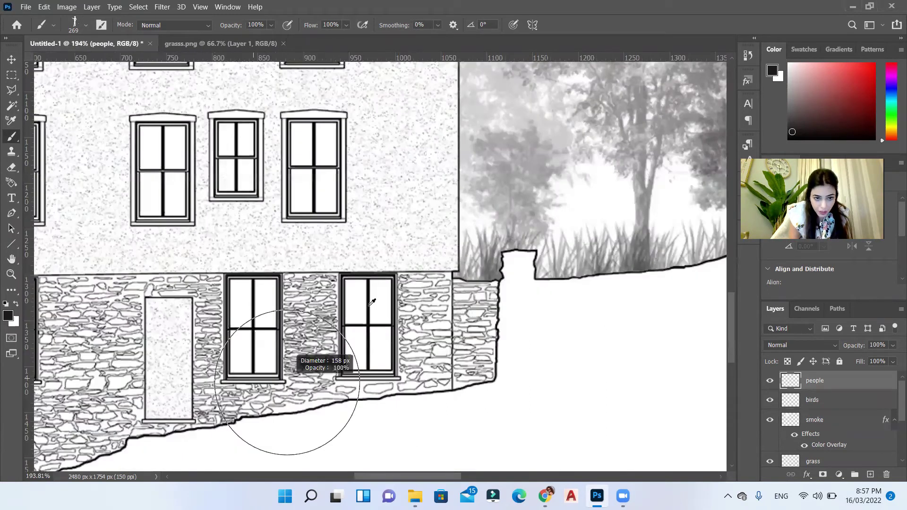
left_click_drag(369, 305, 322, 302)
Stamp a standing figure with the People 7 brush at 107 px on the slope just right of the house
scroll(377, 265, "down", 3)
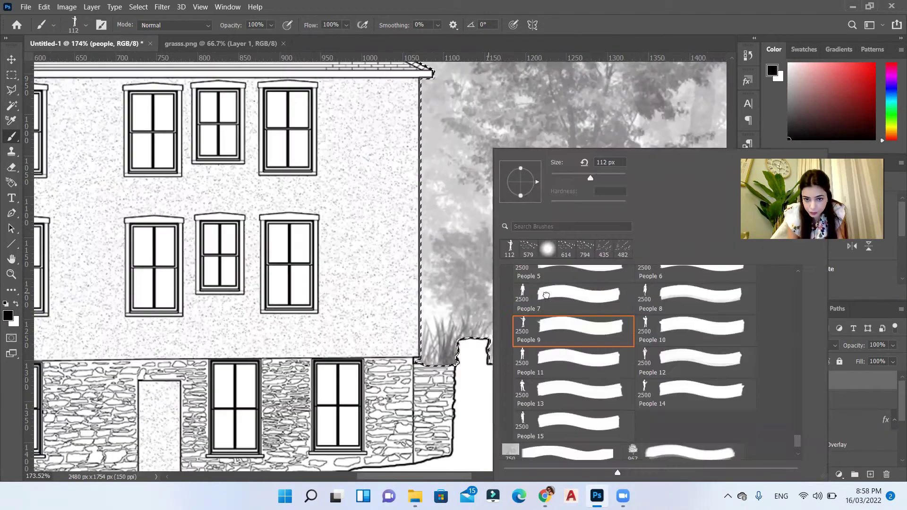
left_click(545, 294)
left_click(172, 417)
scroll(172, 407, "down", 2)
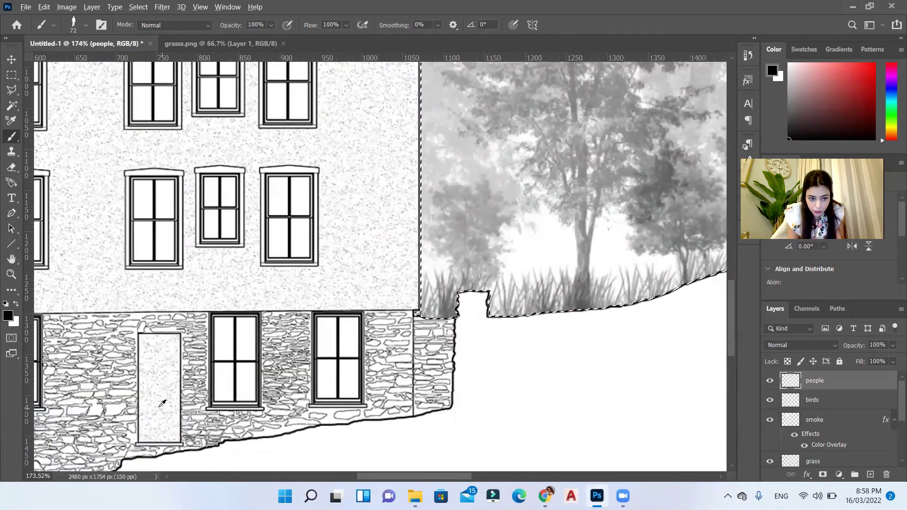
left_click_drag(160, 406, 180, 405)
left_click(519, 274)
scroll(522, 275, "down", 5)
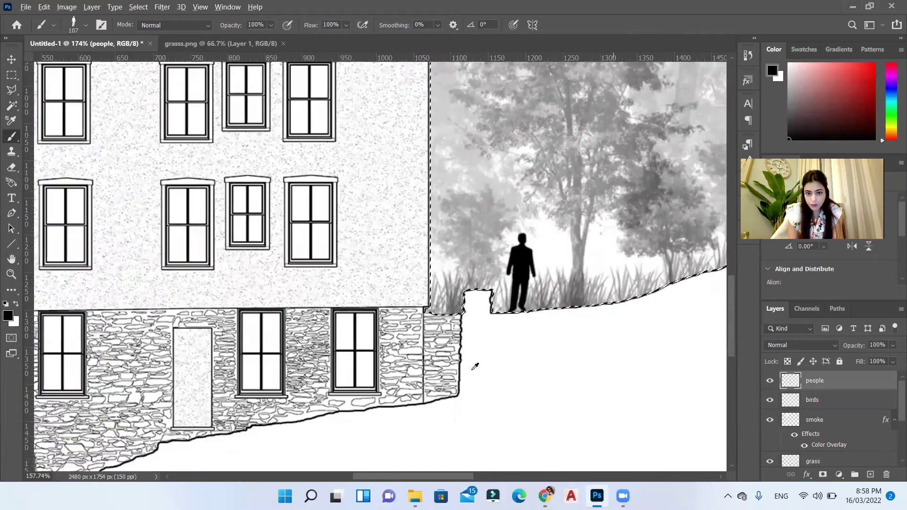
Stamp a figure with an outstretched arm at 104 px in the grass left of the house and lower the people layer's opacity
right_click(372, 331)
scroll(450, 372, "up", 1)
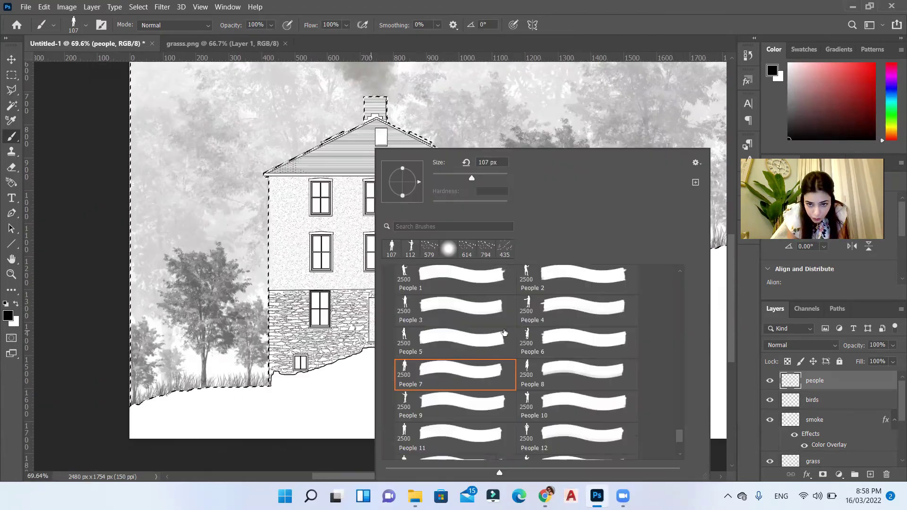
scroll(534, 359, "up", 3)
left_click(578, 329)
key("Escape")
scroll(368, 316, "up", 5)
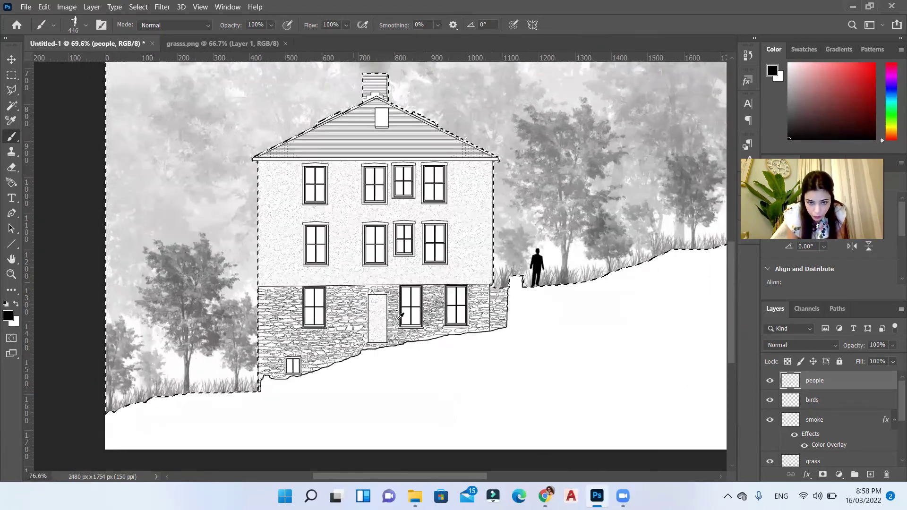
scroll(368, 316, "down", 5)
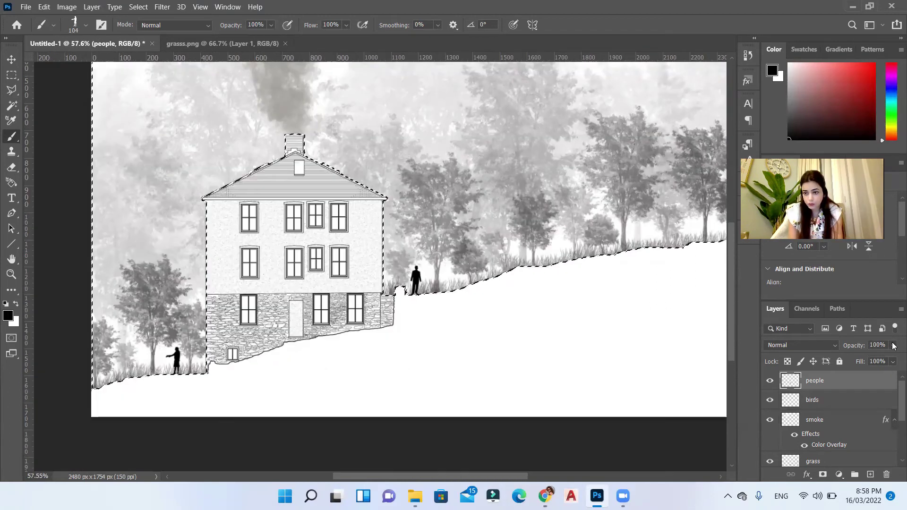
left_click(893, 345)
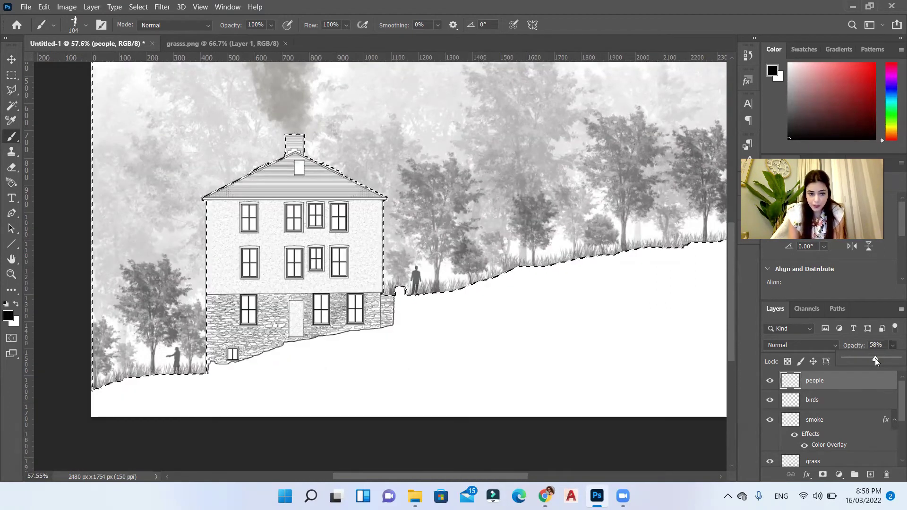
left_click_drag(875, 359, 863, 361)
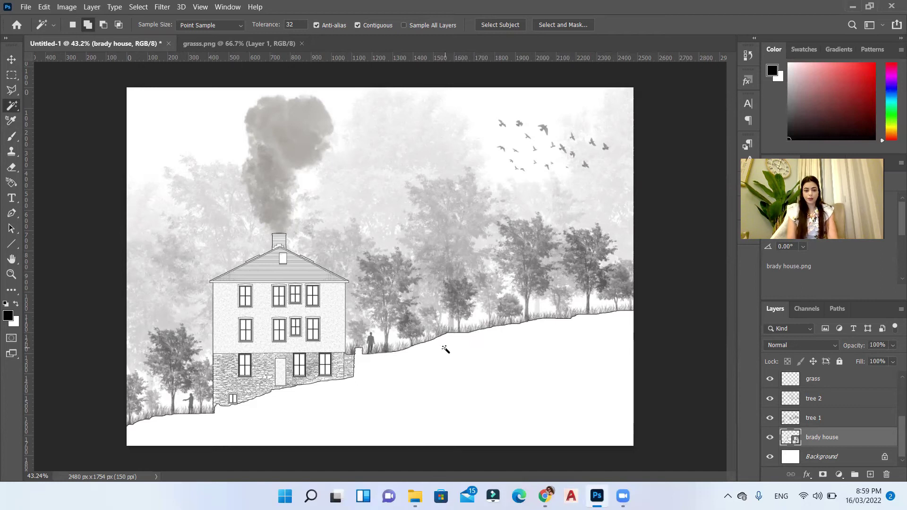
Place the concrete.jpg texture above the brady house layer and stretch it to cover the whole canvas
left_click(404, 433)
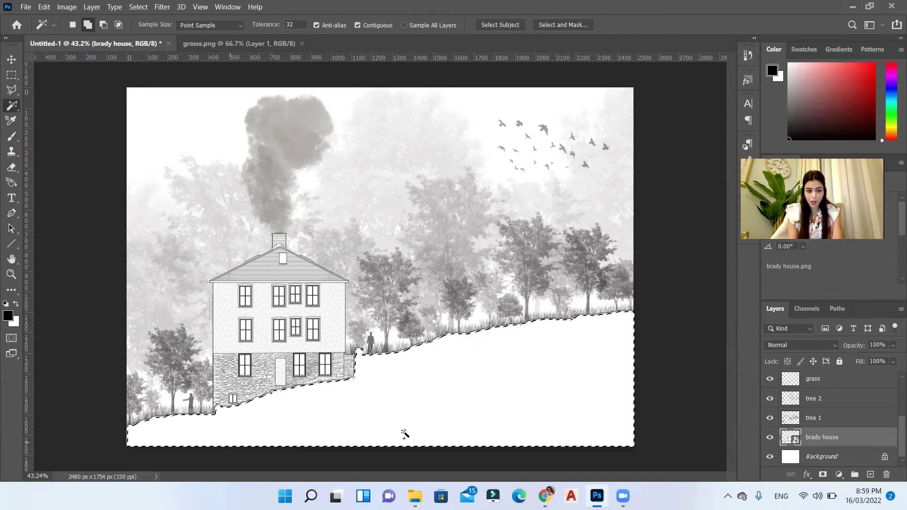
key("ctrl+d")
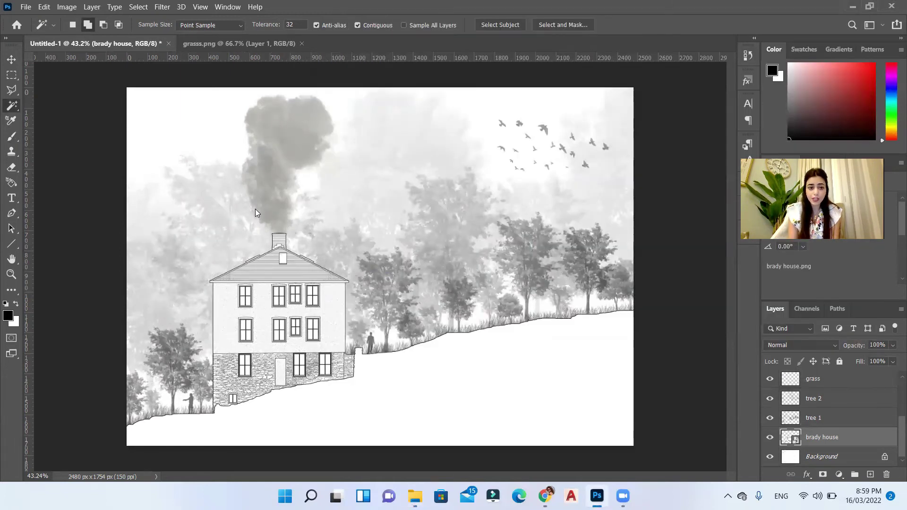
left_click_drag(409, 258, 307, 180)
left_click_drag(424, 288, 634, 426)
left_click_drag(442, 373, 442, 389)
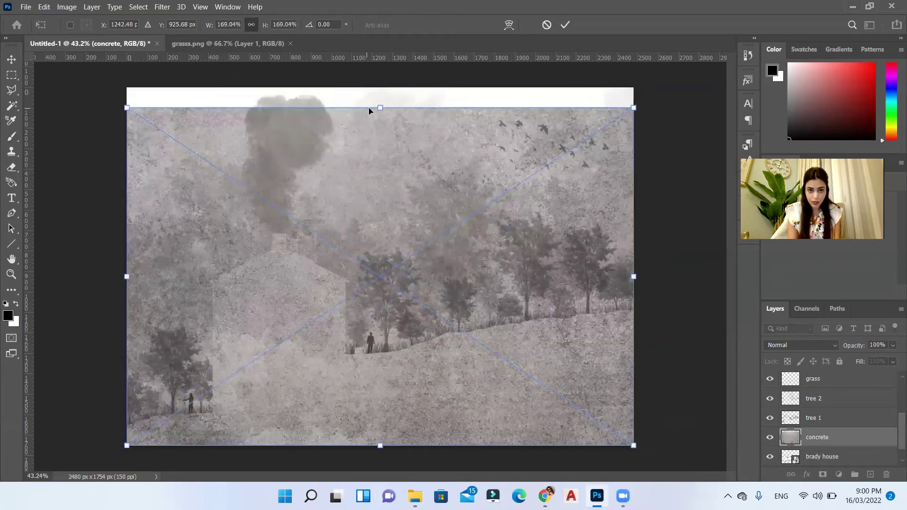
left_click_drag(376, 106, 368, 87)
key("Return")
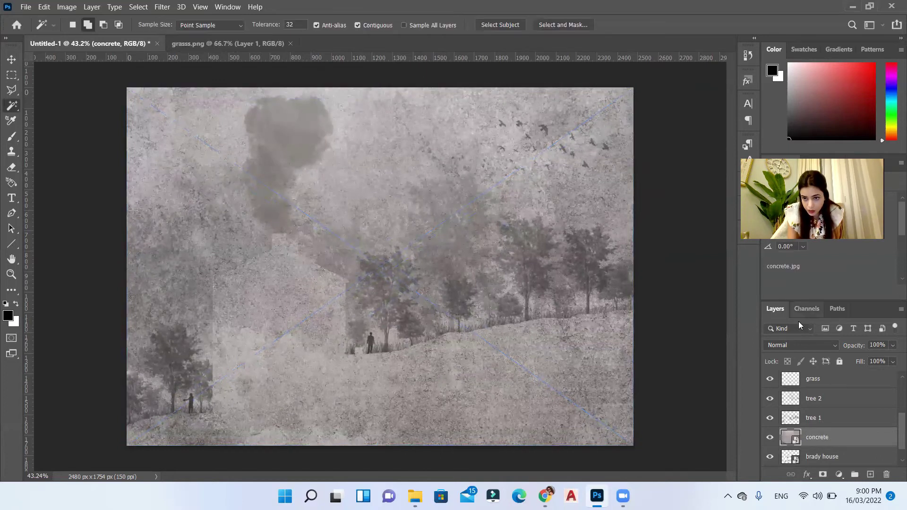
Set the concrete layer's blending mode to Multiply and check it by toggling the brady house layer's visibility
left_click(802, 347)
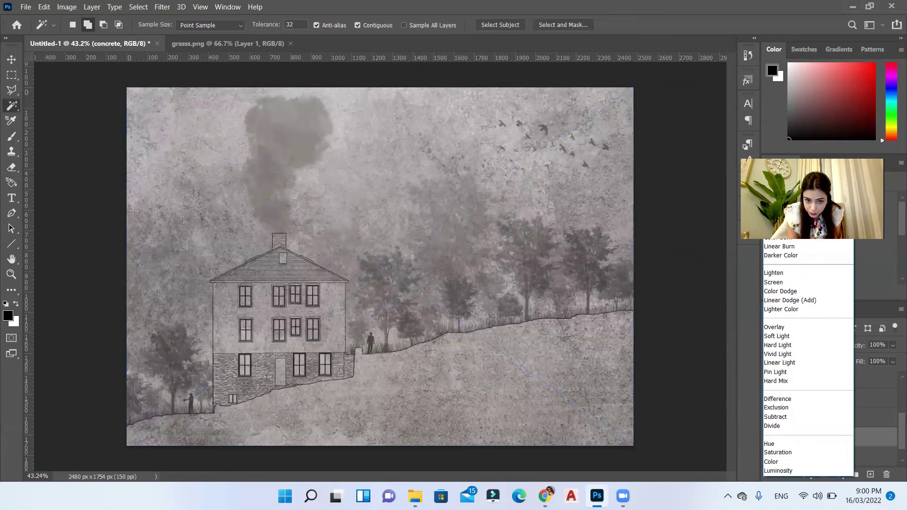
left_click(804, 229)
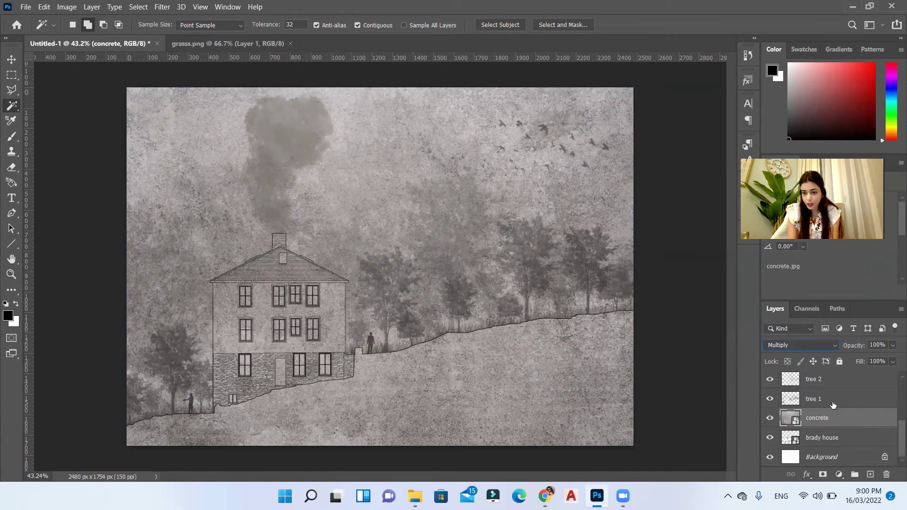
left_click(770, 439)
left_click(770, 439)
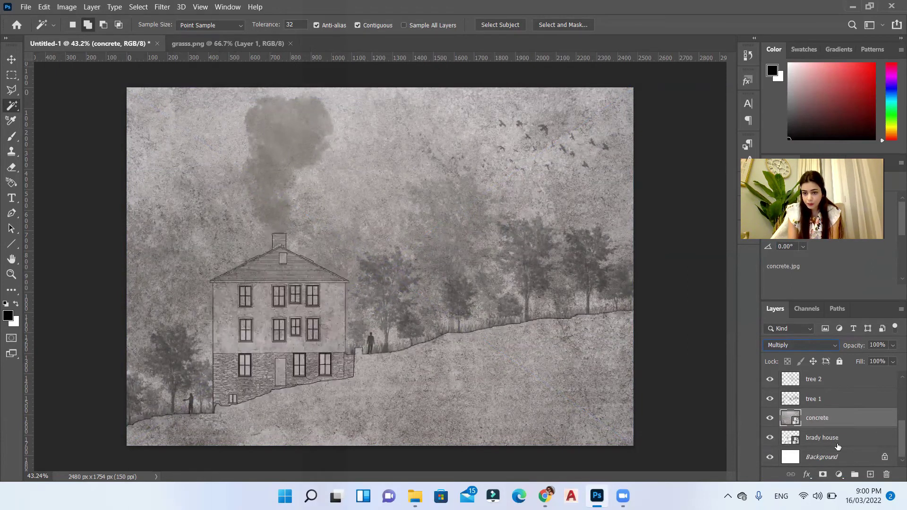
Select the ground below the terrain line on the brady house layer with the Magic Wand and mask the concrete layer to it
left_click(844, 444)
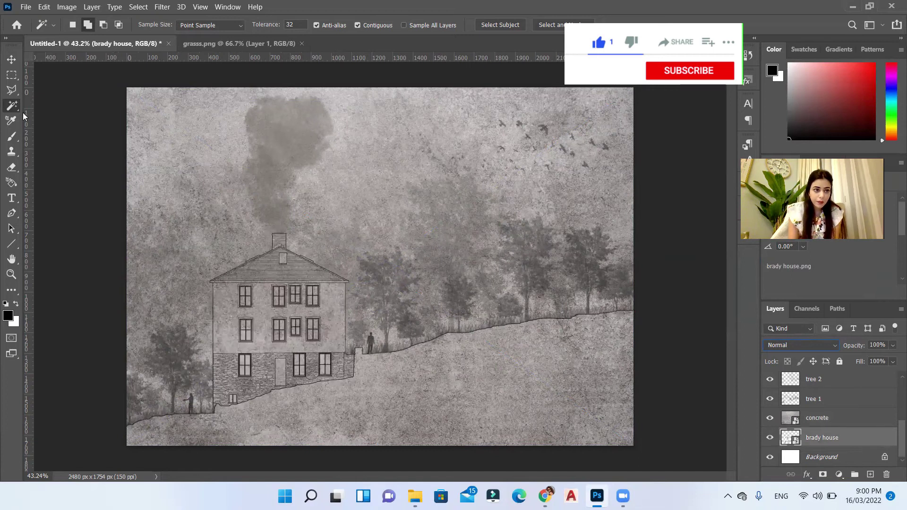
left_click(503, 385)
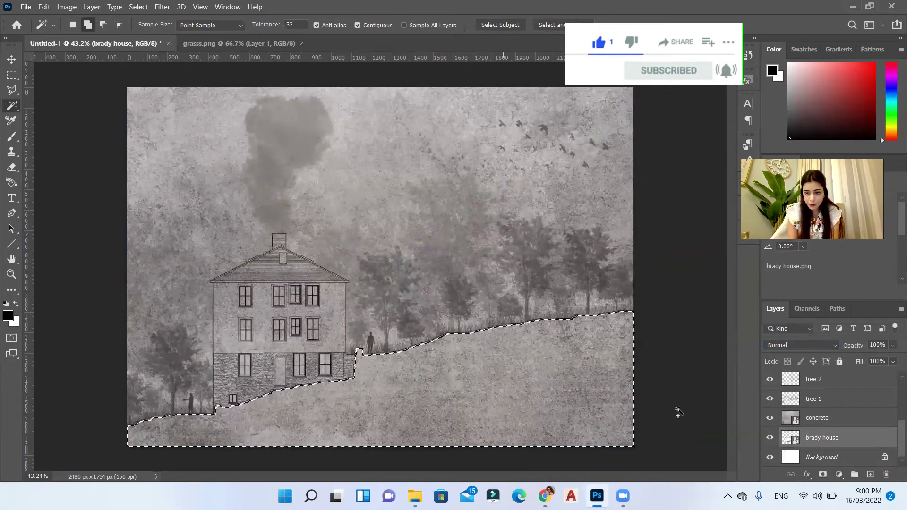
left_click(814, 418)
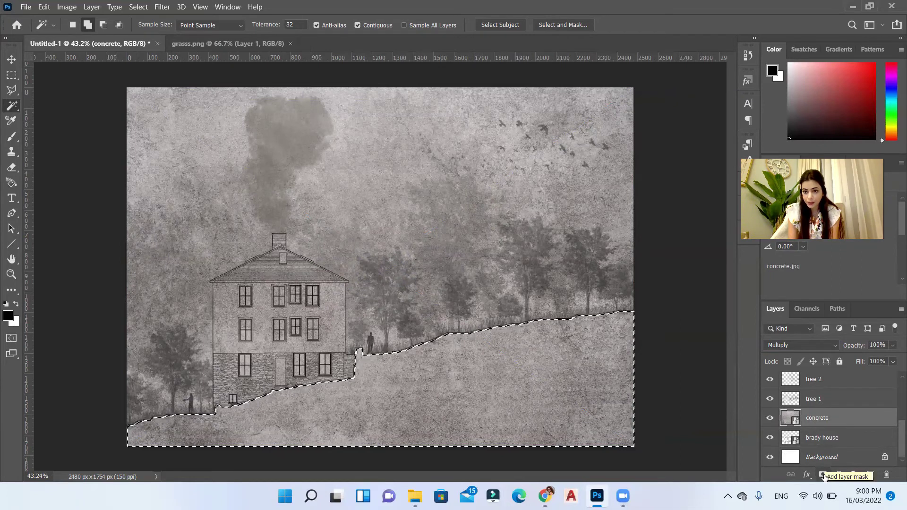
left_click(824, 475)
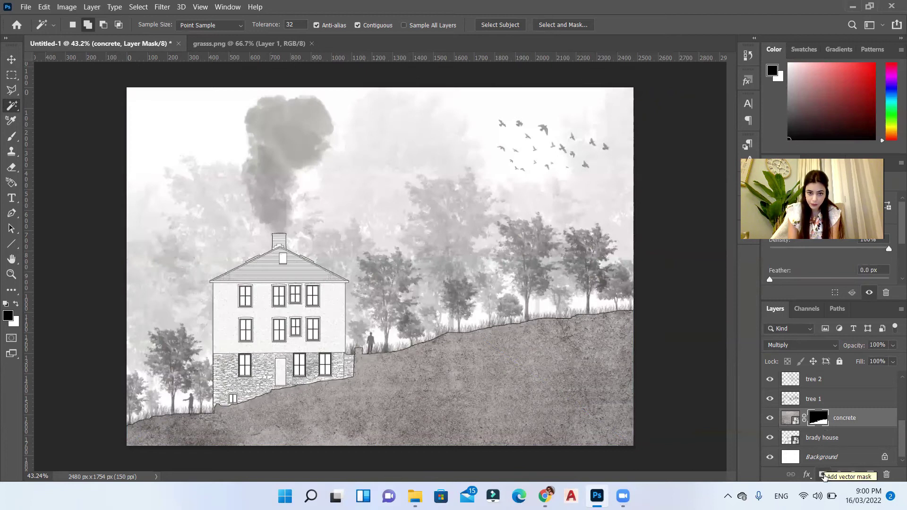
Set the masked concrete layer's opacity to 64%
left_click(11, 60)
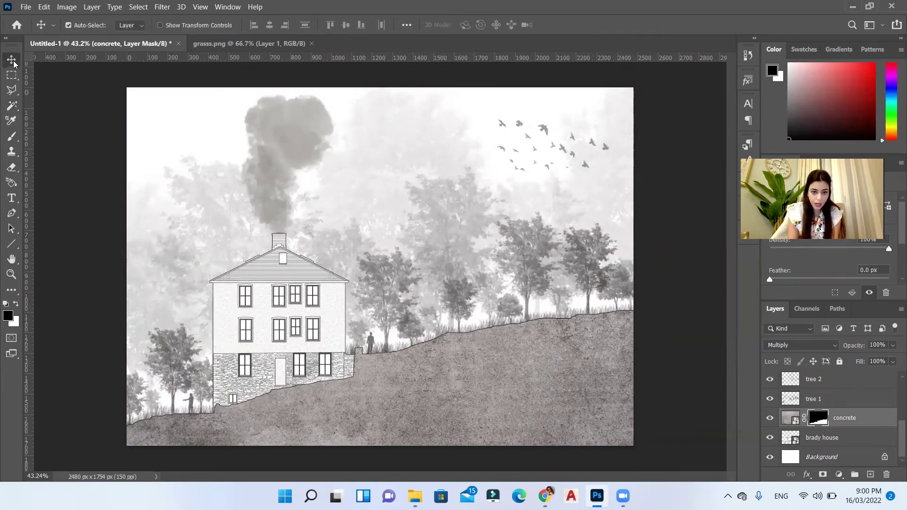
left_click(893, 346)
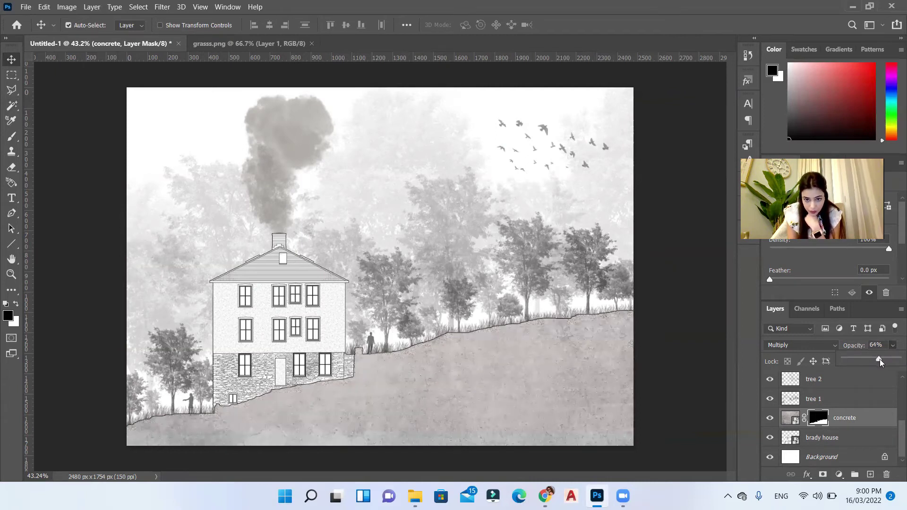
left_click(859, 417)
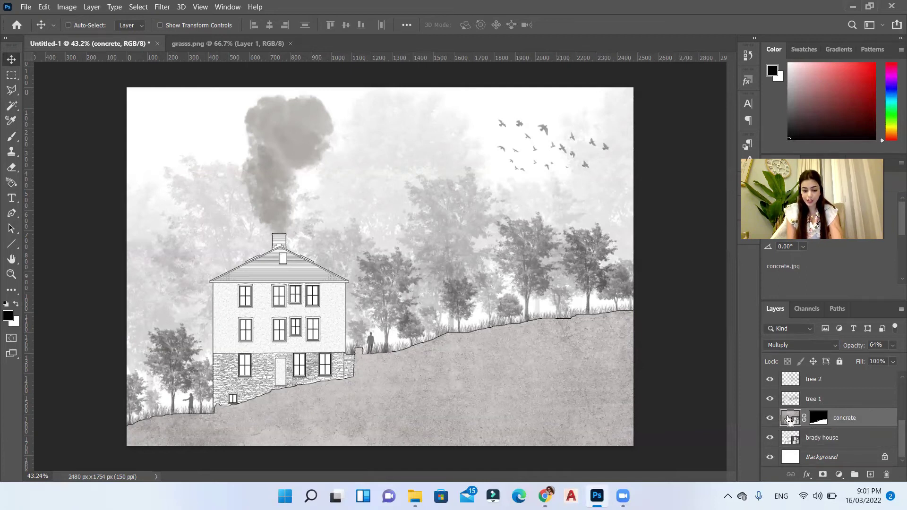
Duplicate the concrete layer and delete the layer mask from the copy
key("ctrl+j")
left_click(818, 418)
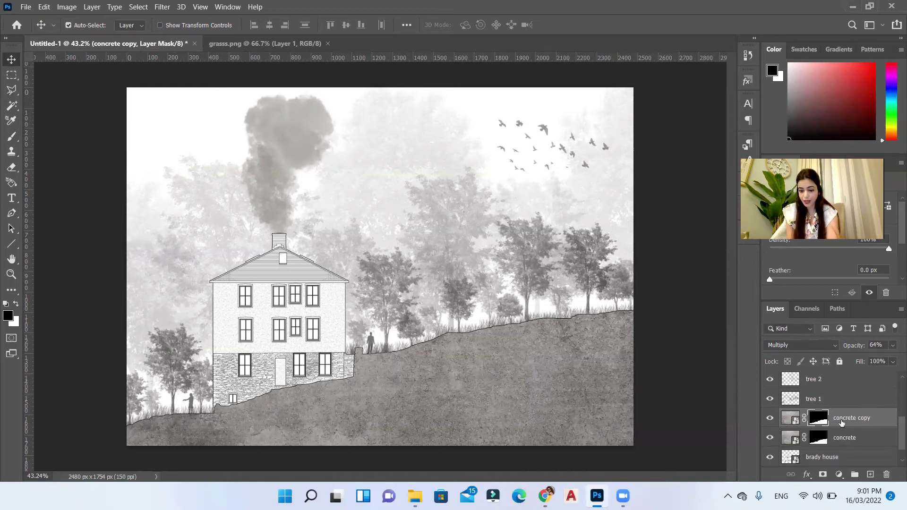
key("Delete")
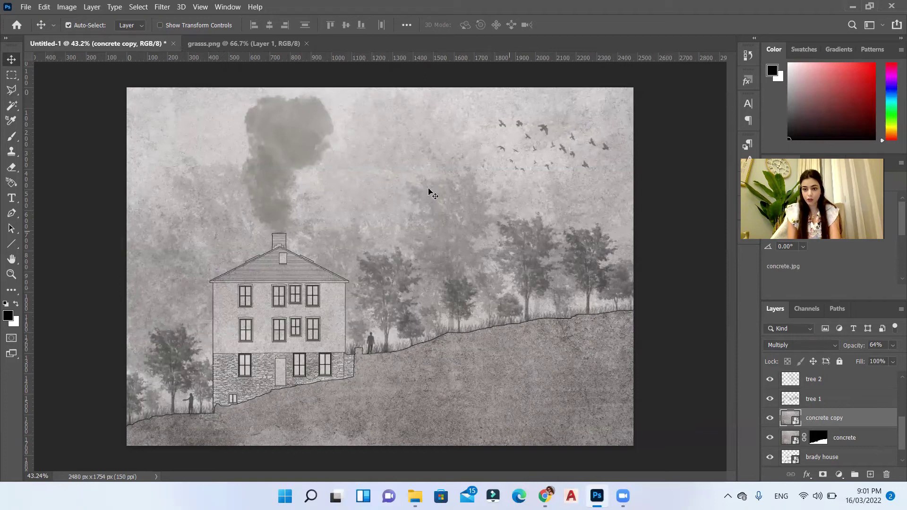
Set the concrete copy layer's opacity to 29% and move it to the top of the layer stack
left_click(892, 347)
left_click(866, 358)
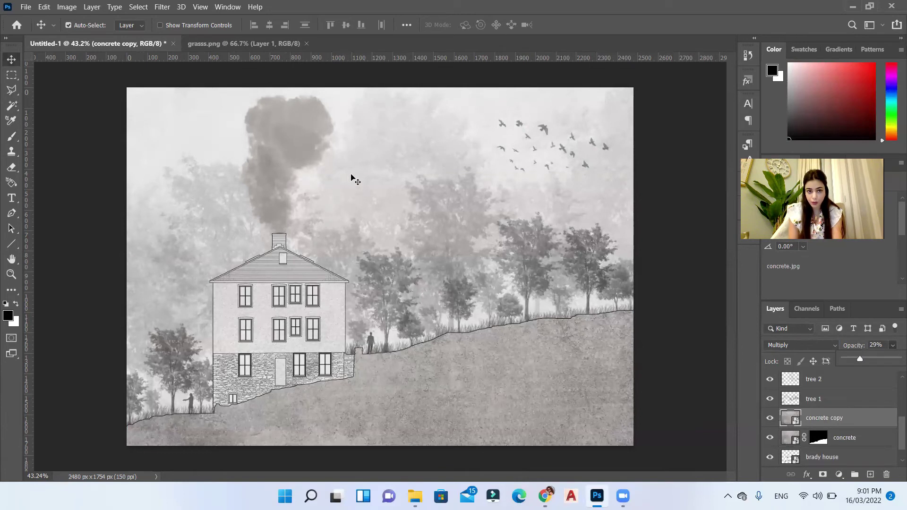
left_click_drag(896, 422, 870, 374)
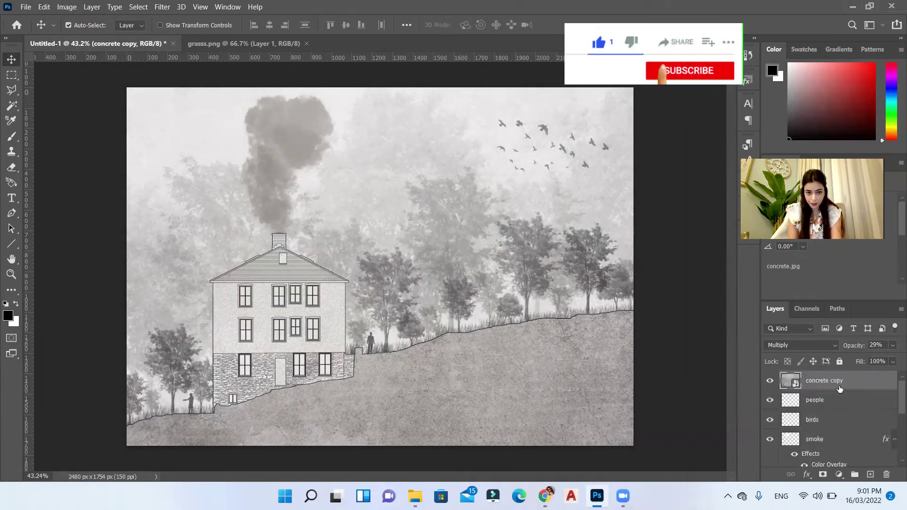
Compare the render with the concrete copy layer hidden and shown, and inspect the house and ground textures up close
left_click(769, 381)
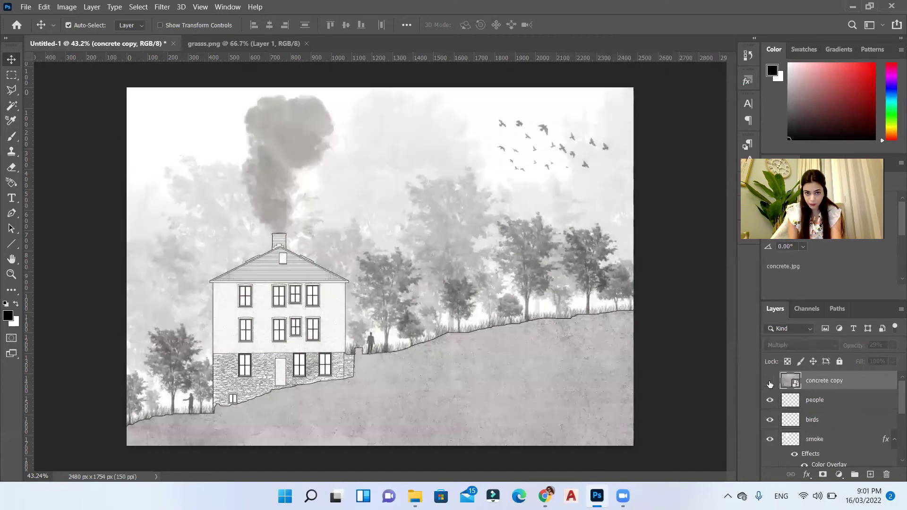
left_click(770, 381)
left_click(770, 381)
left_click(770, 381)
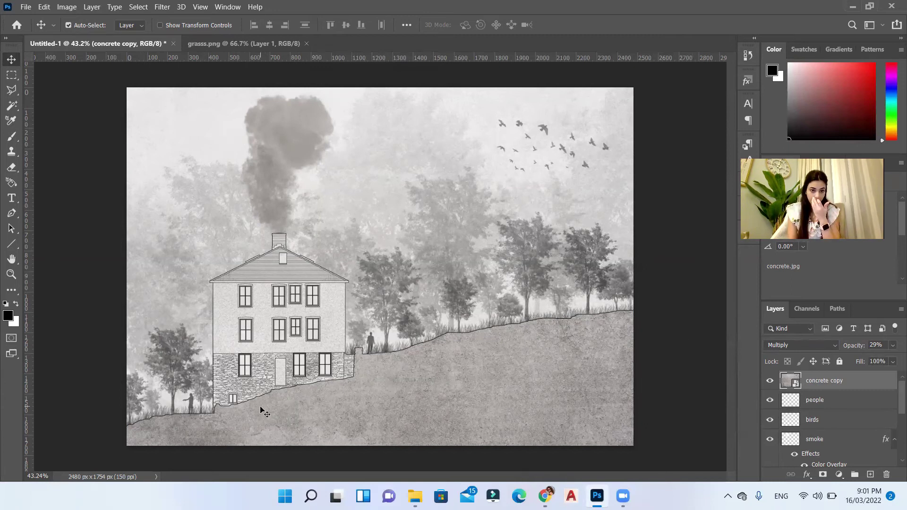
scroll(246, 408, "up", 5)
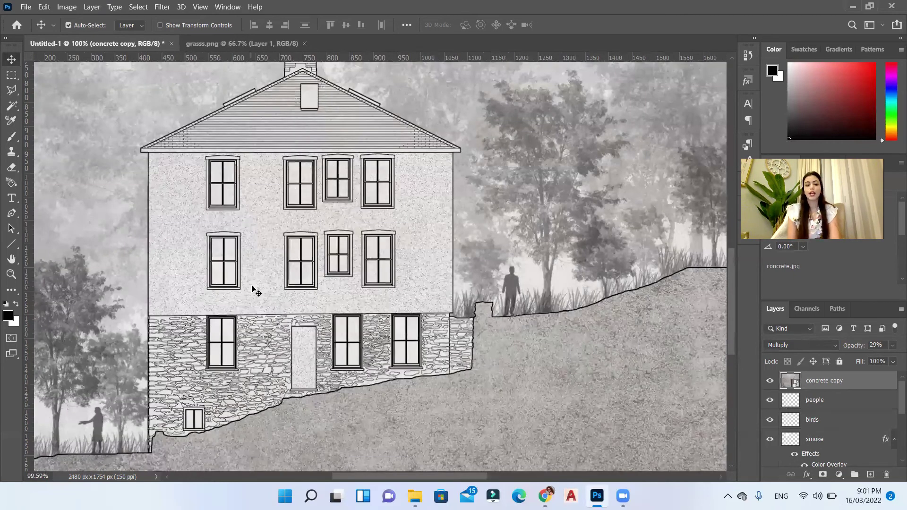
scroll(252, 288, "up", 1)
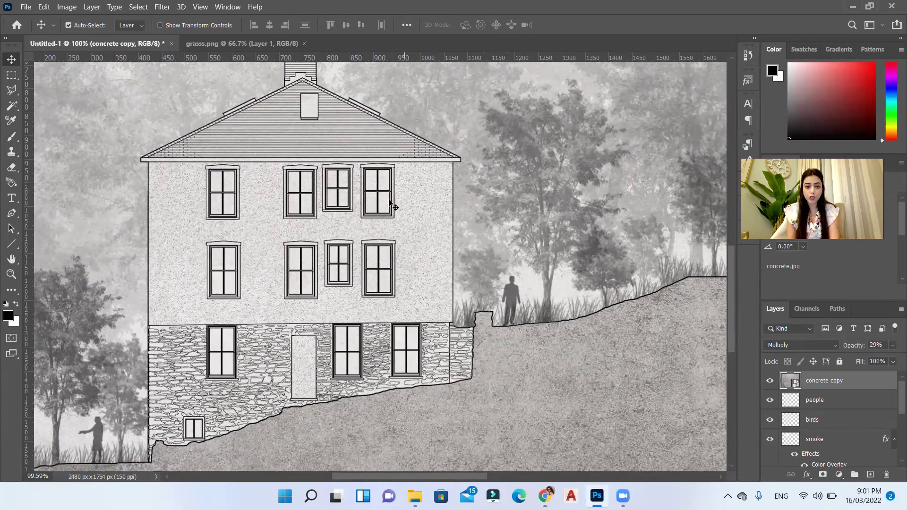
scroll(434, 313, "down", 2)
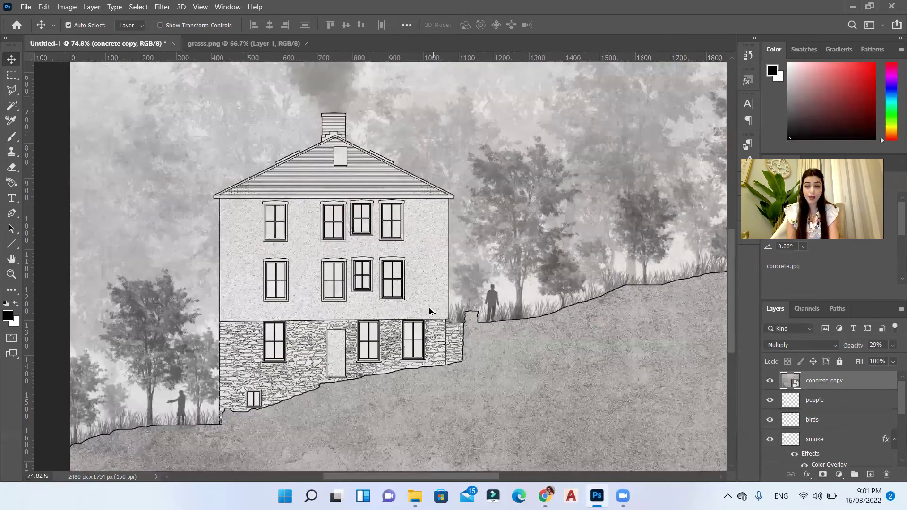
scroll(430, 312, "down", 2)
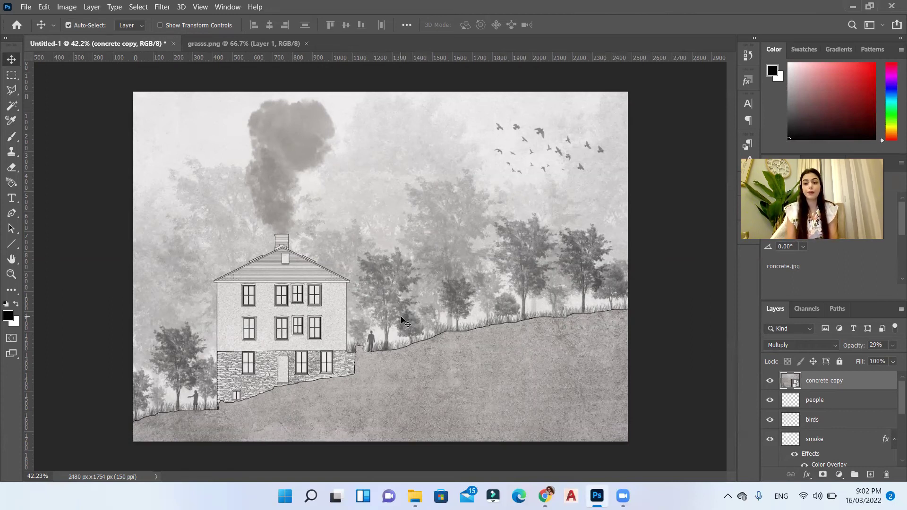
Save a JPEG copy of the render on the computer as elevation1.jpg in the tut 14 folder
left_click(26, 8)
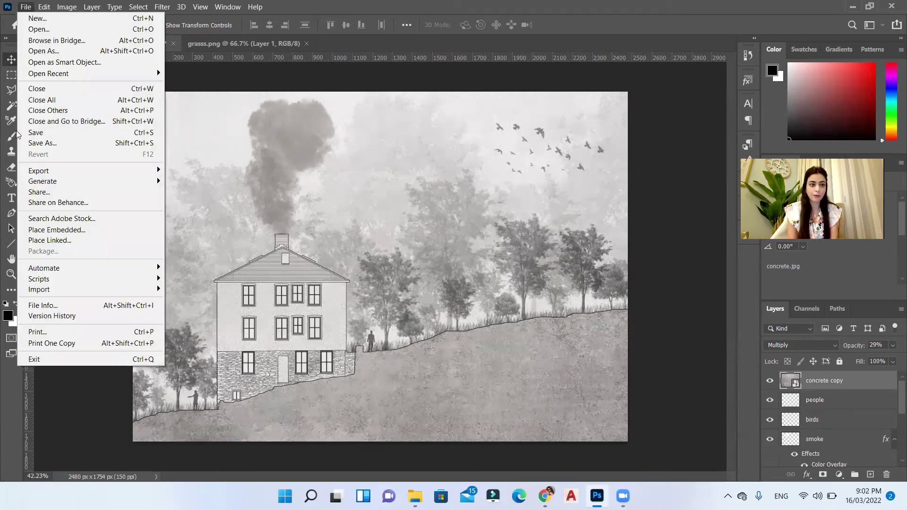
left_click(38, 143)
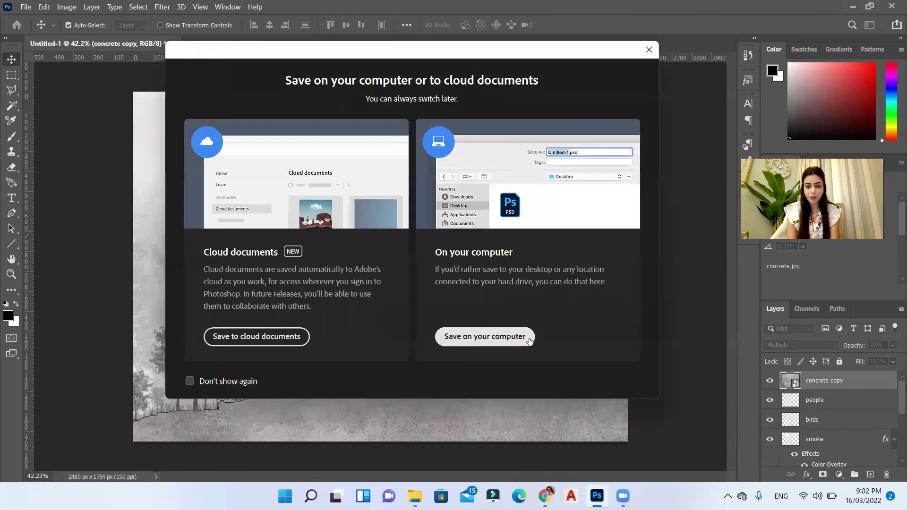
left_click(529, 339)
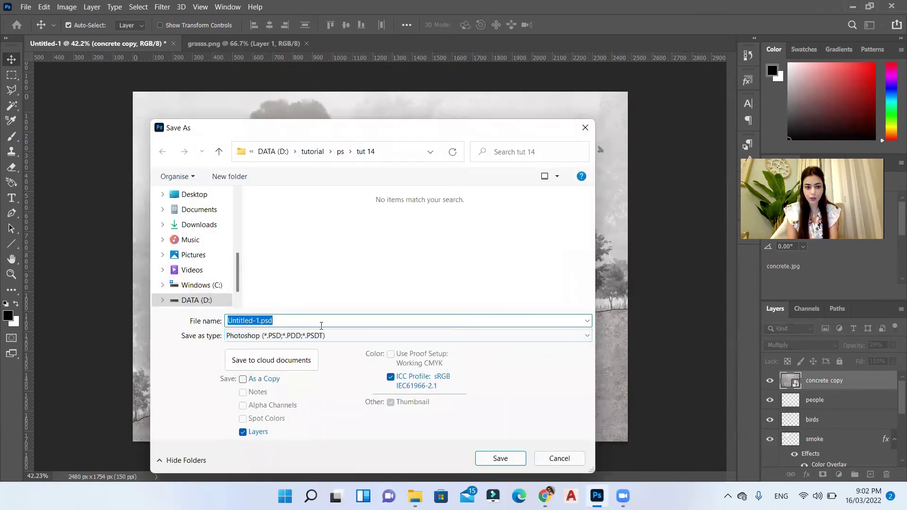
left_click(336, 336)
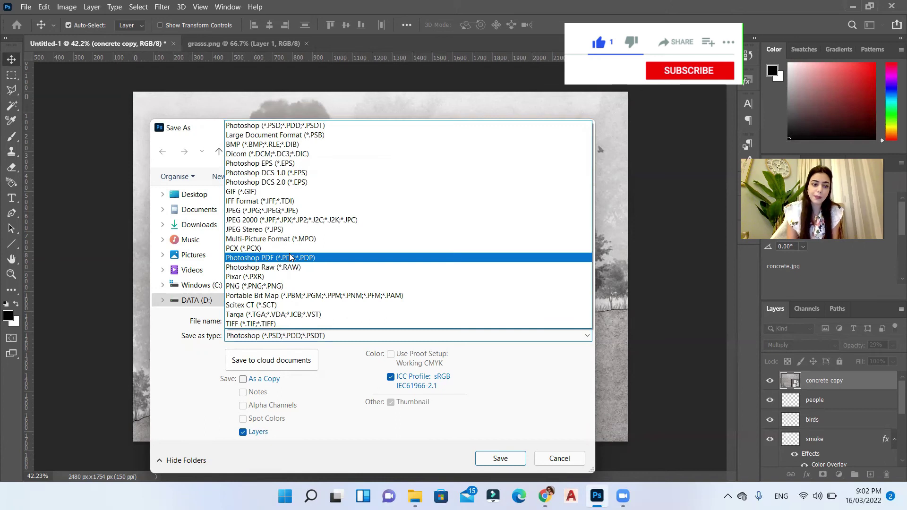
left_click(287, 211)
left_click(247, 321)
double_click(246, 321)
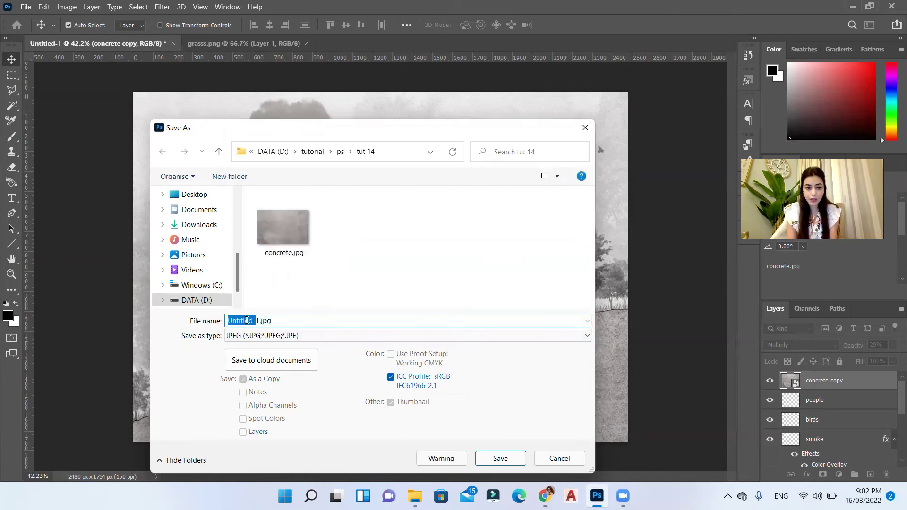
type("elevation")
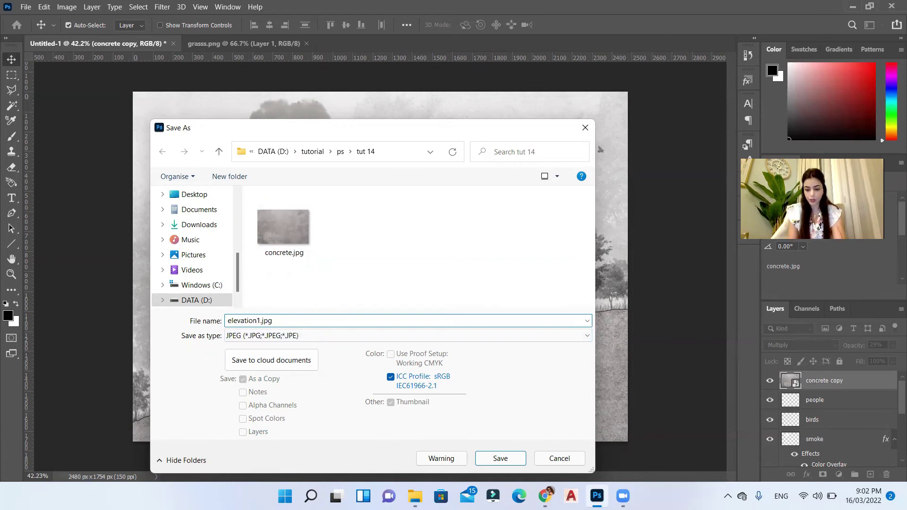
key("Return")
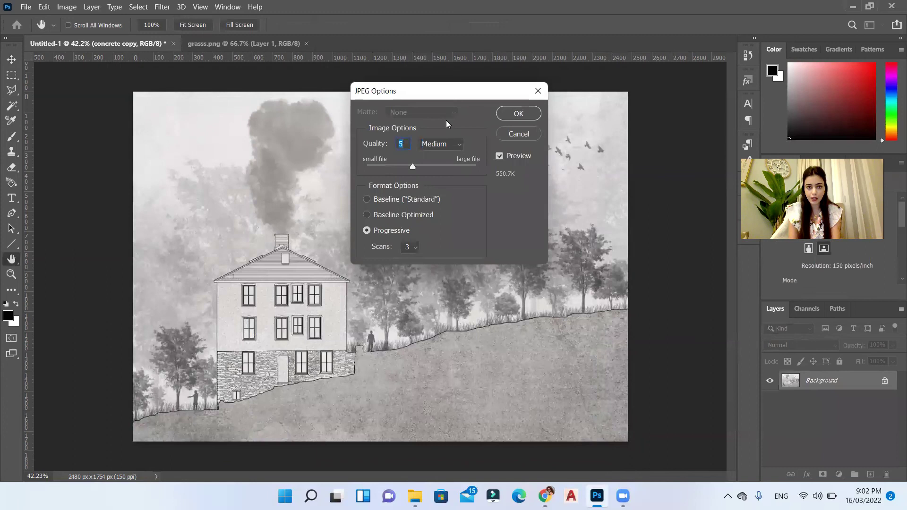
Set the JPEG image quality to Maximum and accept the export options
left_click(458, 146)
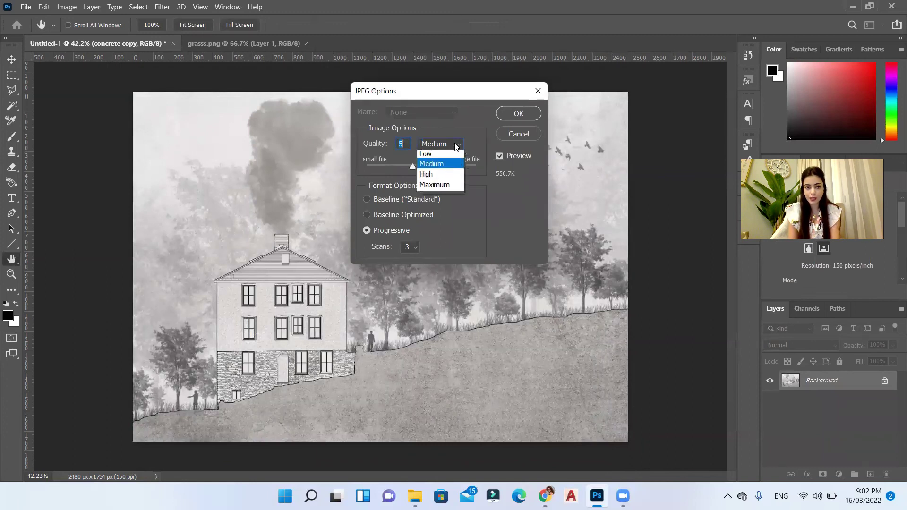
left_click(442, 184)
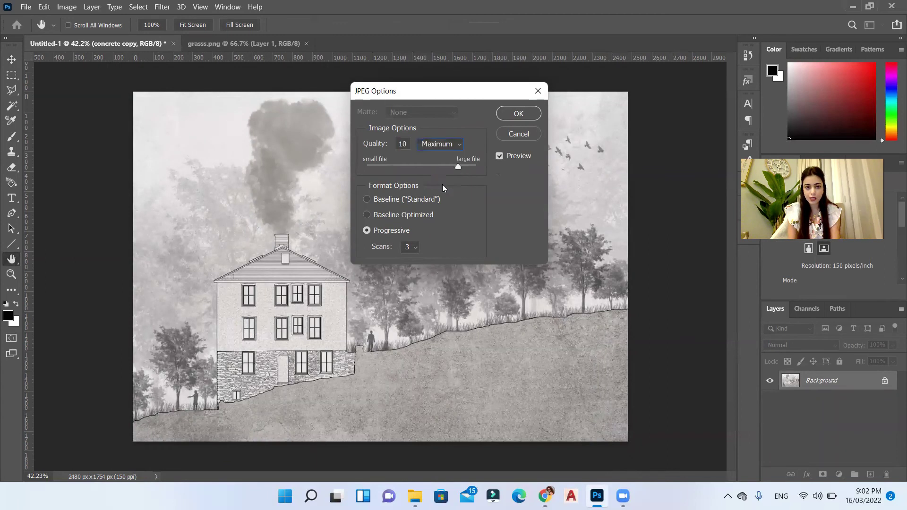
left_click(455, 150)
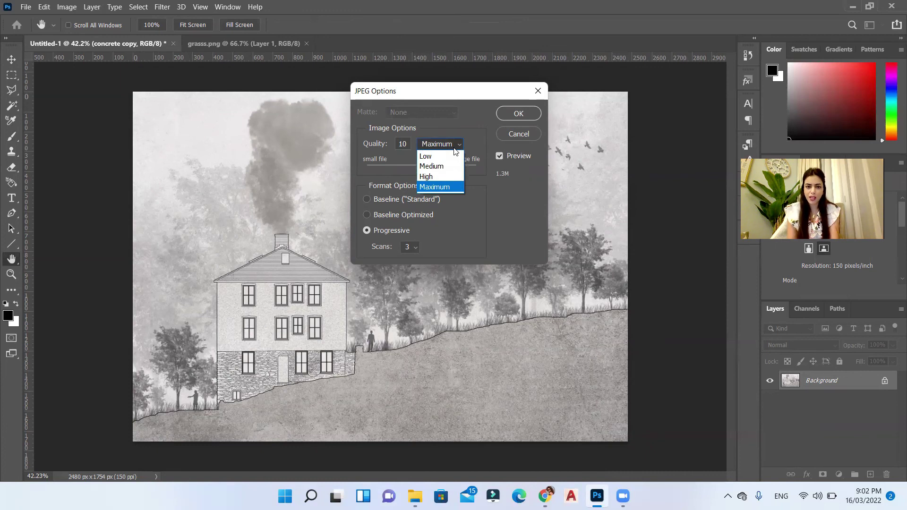
left_click(454, 147)
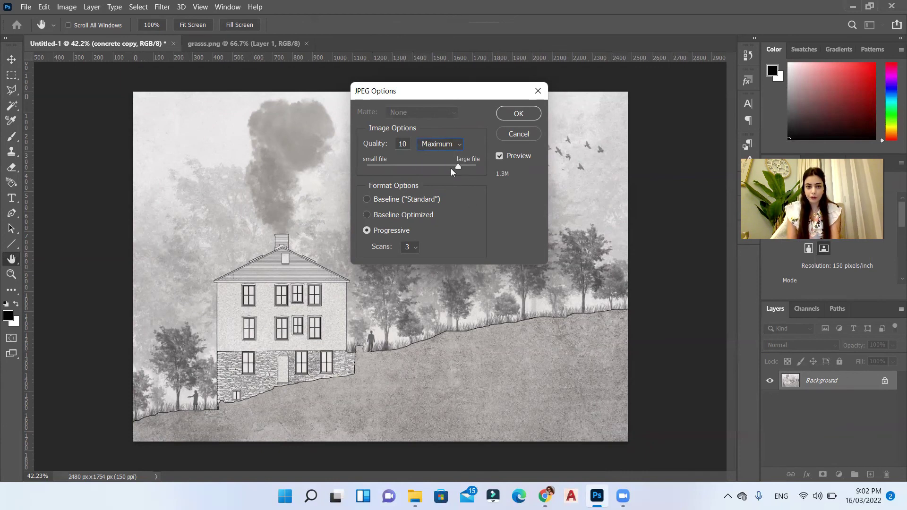
left_click(505, 115)
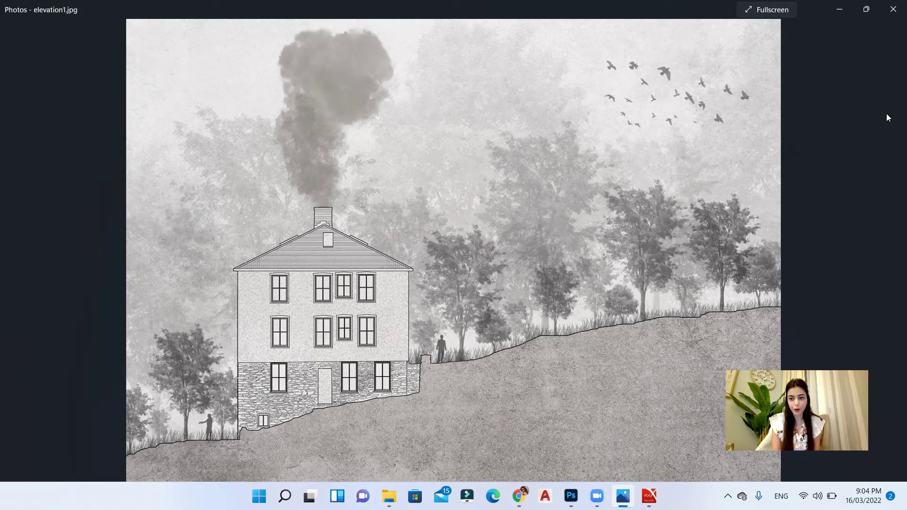
Compare the exported elevation1.jpg in Photos with the original brady house.png line drawing in PDF X
left_click(843, 5)
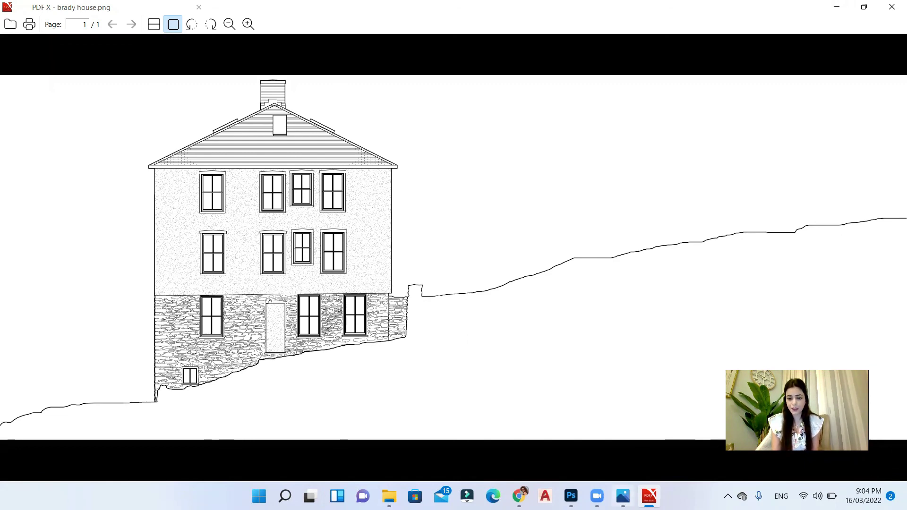
left_click(622, 496)
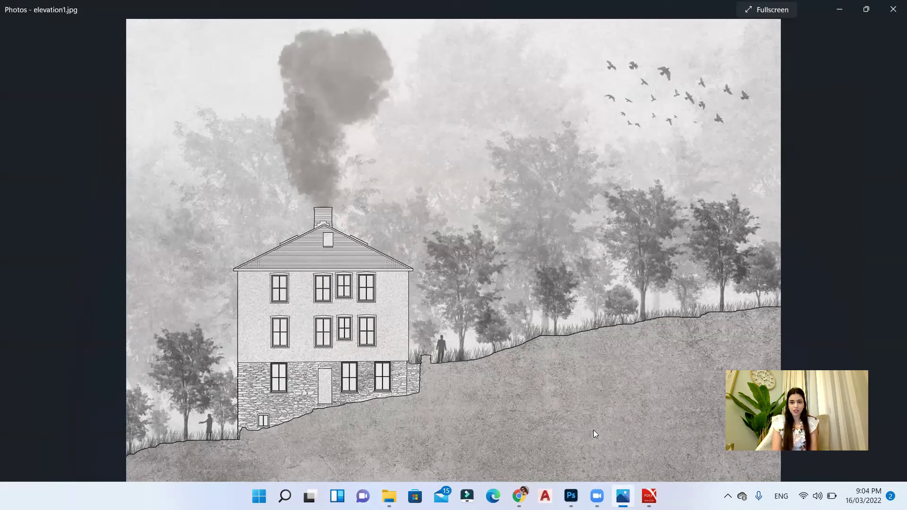